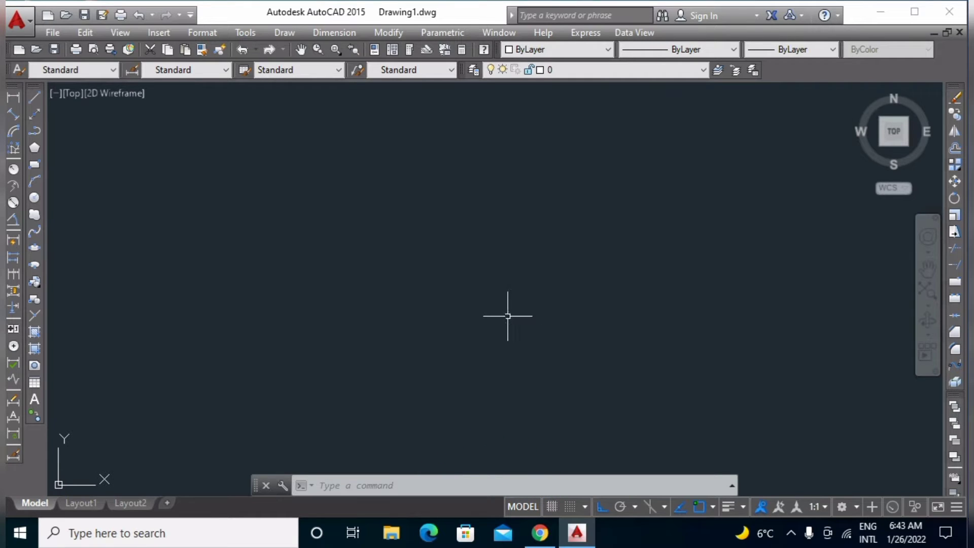
- Start a helix centred in the empty drawing area with a base radius of 30
click(289, 33)
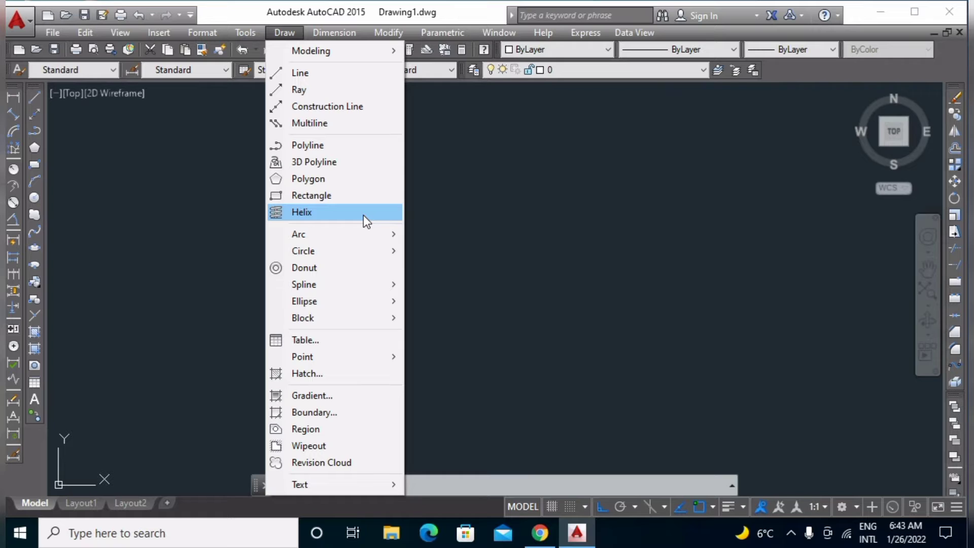
mouse_move(381, 485)
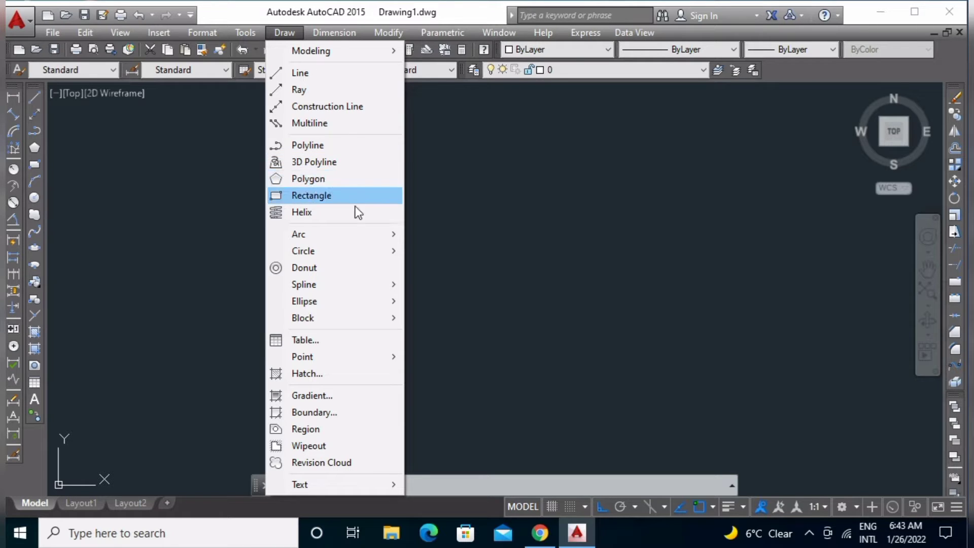
click(320, 212)
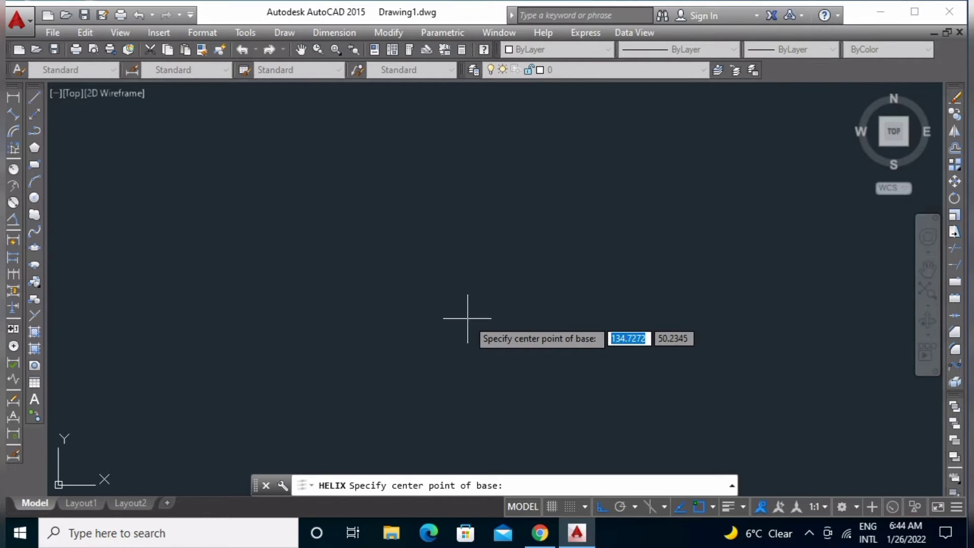
click(467, 318)
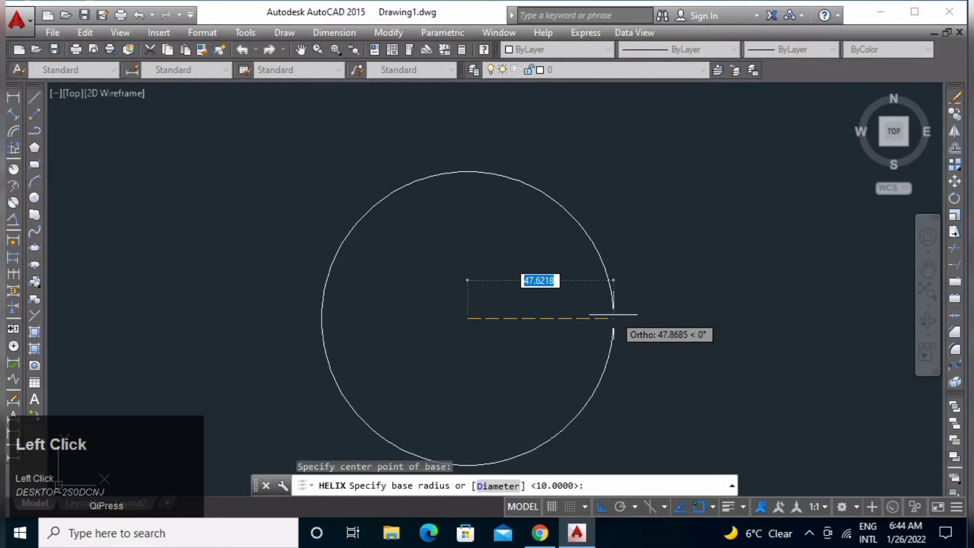
middle_drag(614, 313, 606, 298)
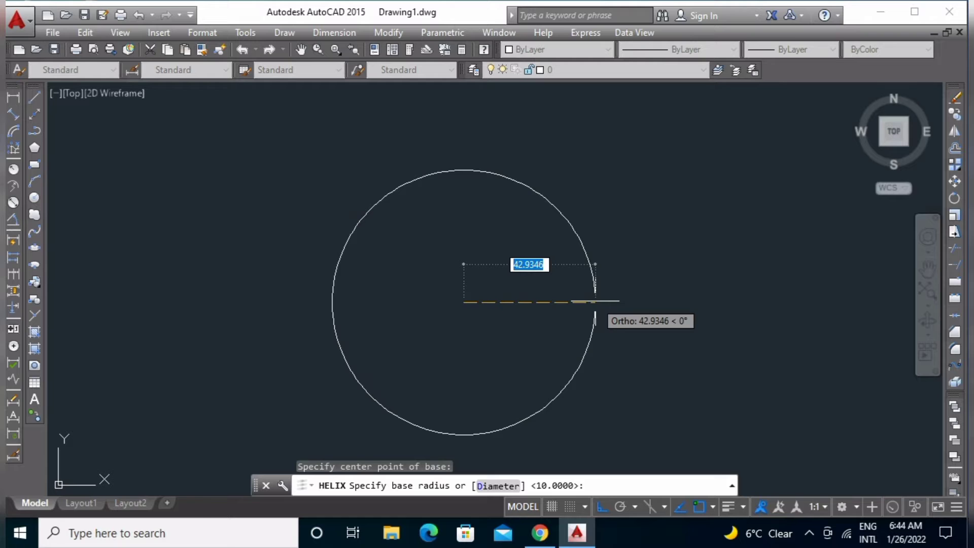
text(30)
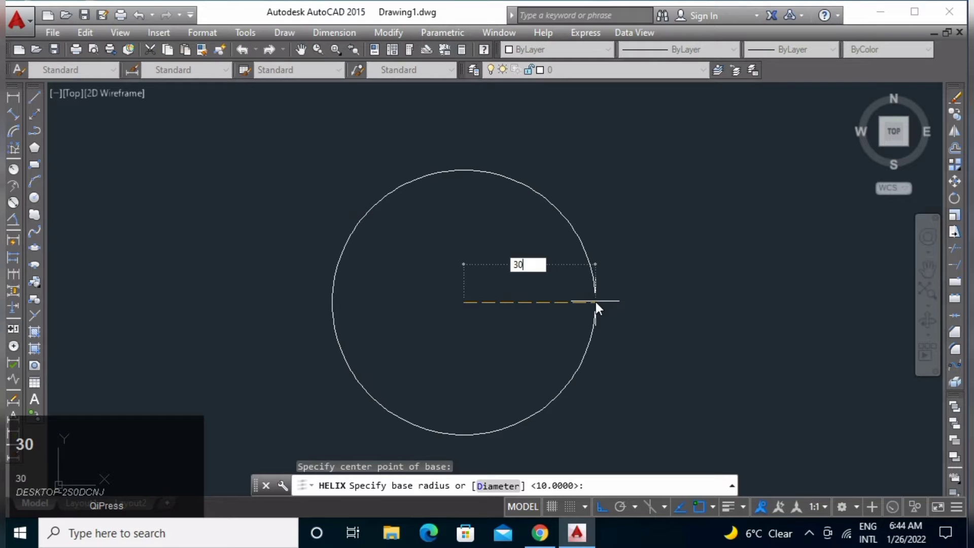
key(Return)
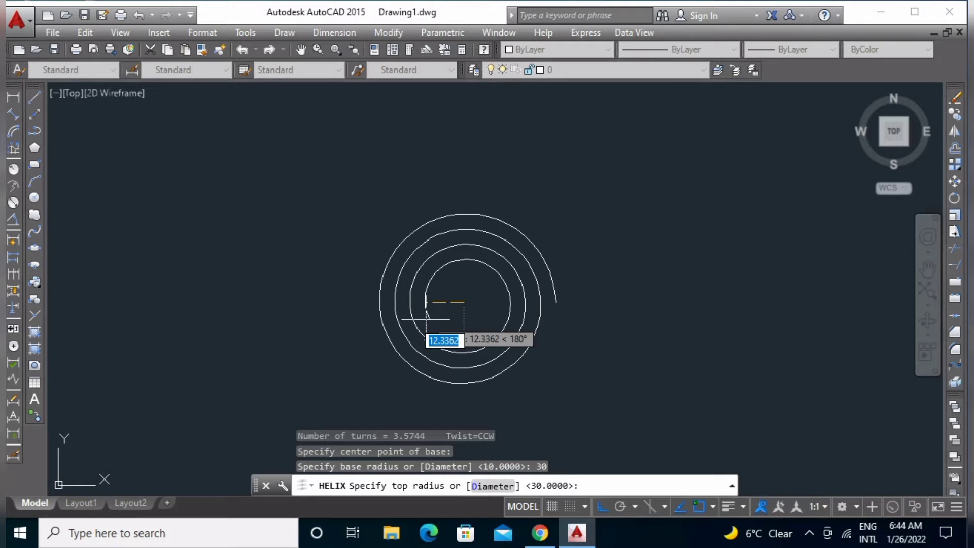
- Give the helix a top radius of 15 and a height of 20
text(15)
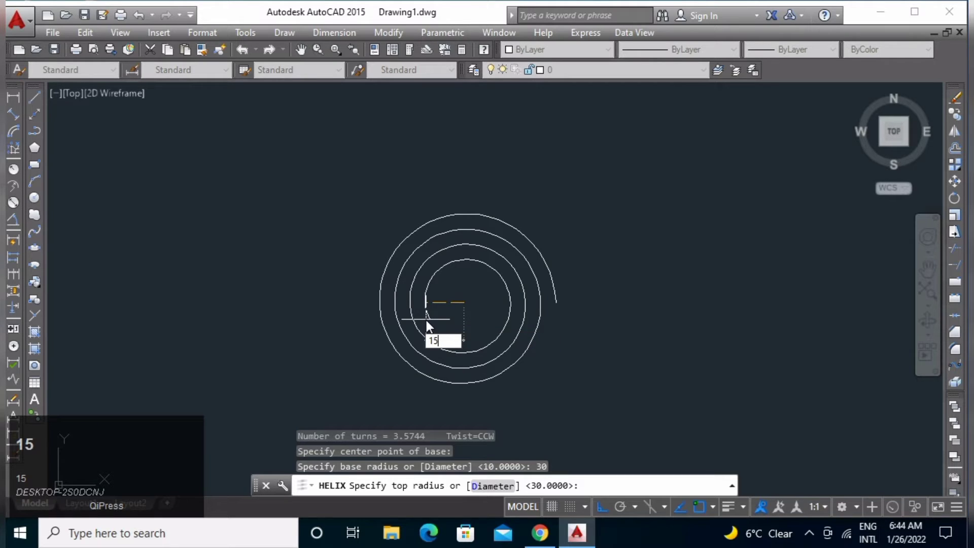
key(Return)
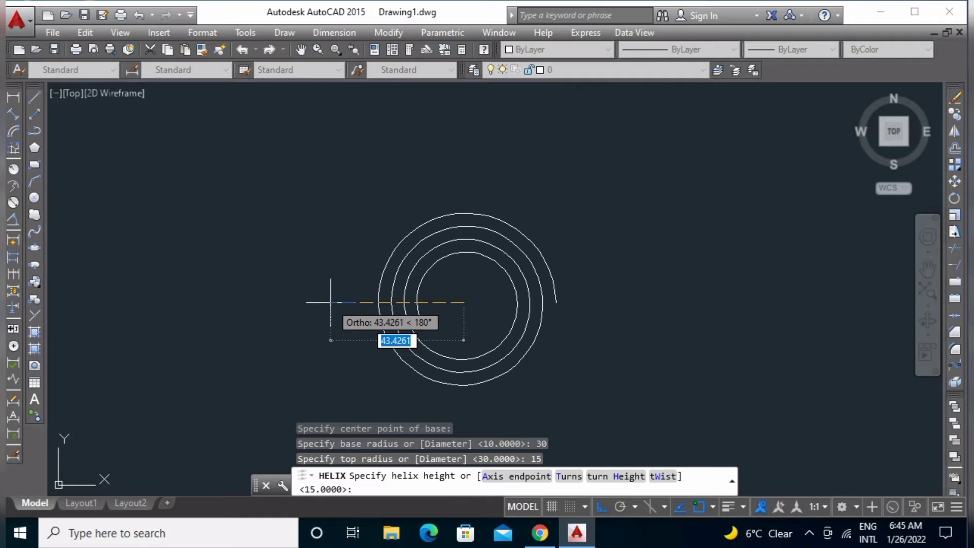
text(1)
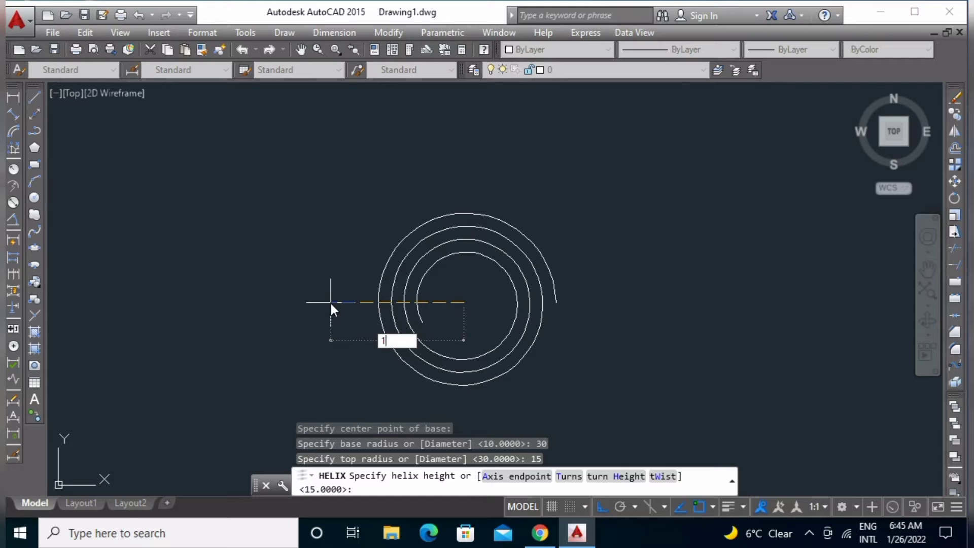
key(BackSpace)
text(20)
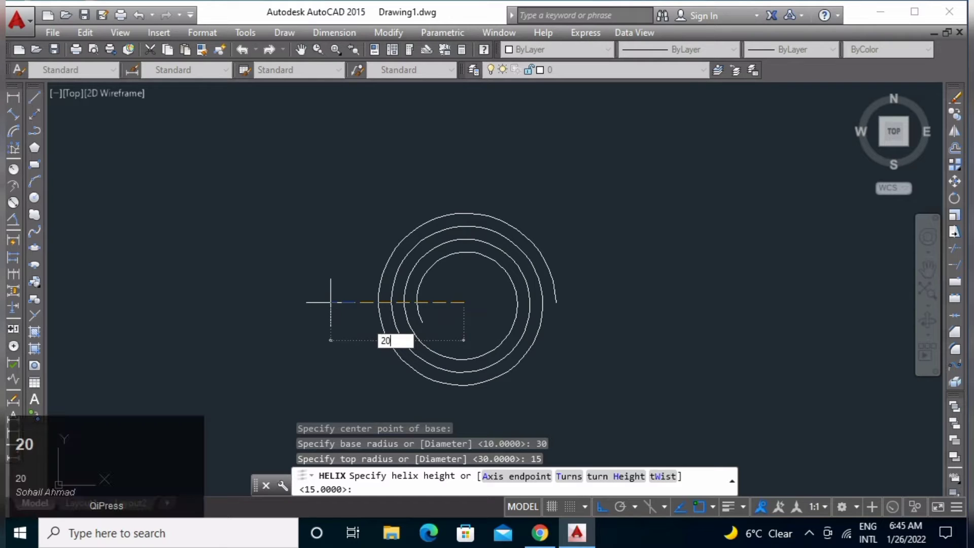
key(Return)
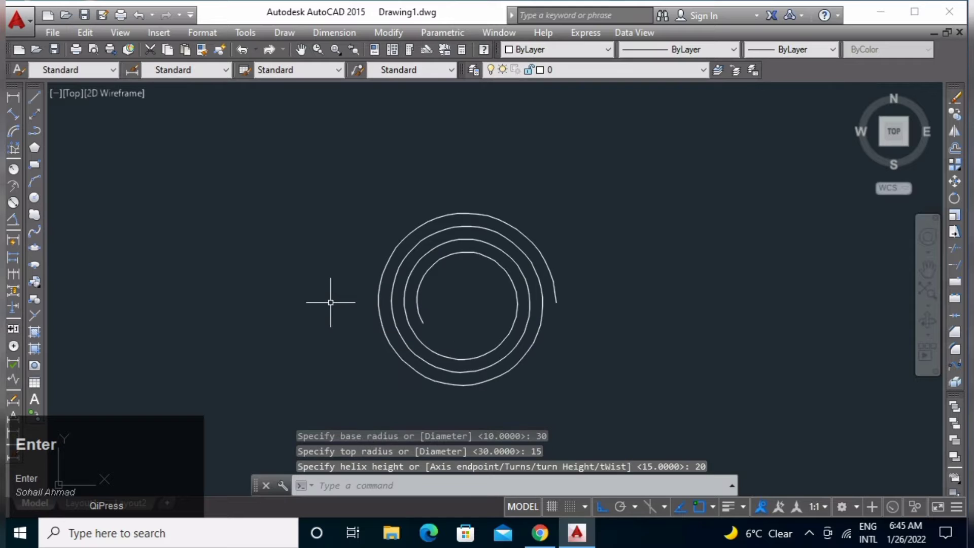
- Orbit around the helix in 3D to examine its tapered, rising coils from several sides
click(924, 324)
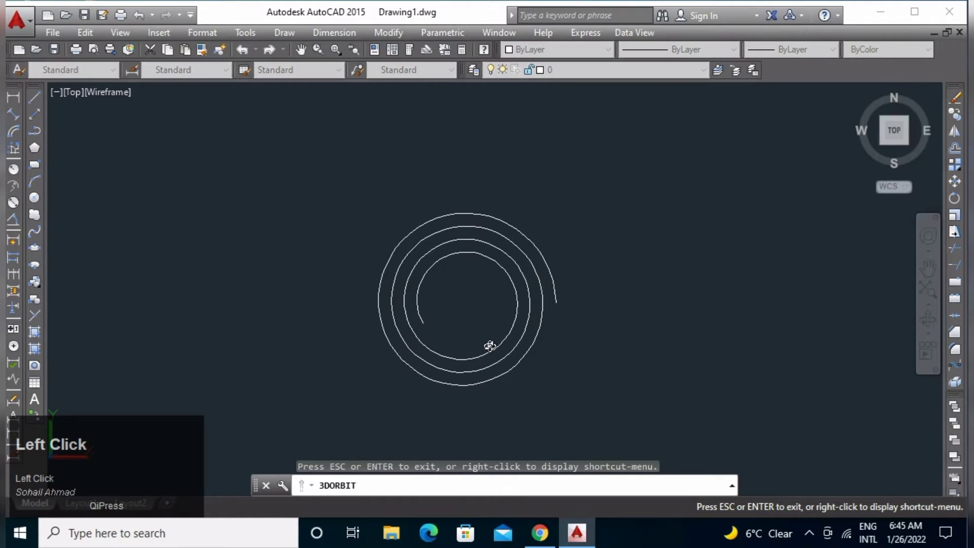
drag(489, 344, 604, 206)
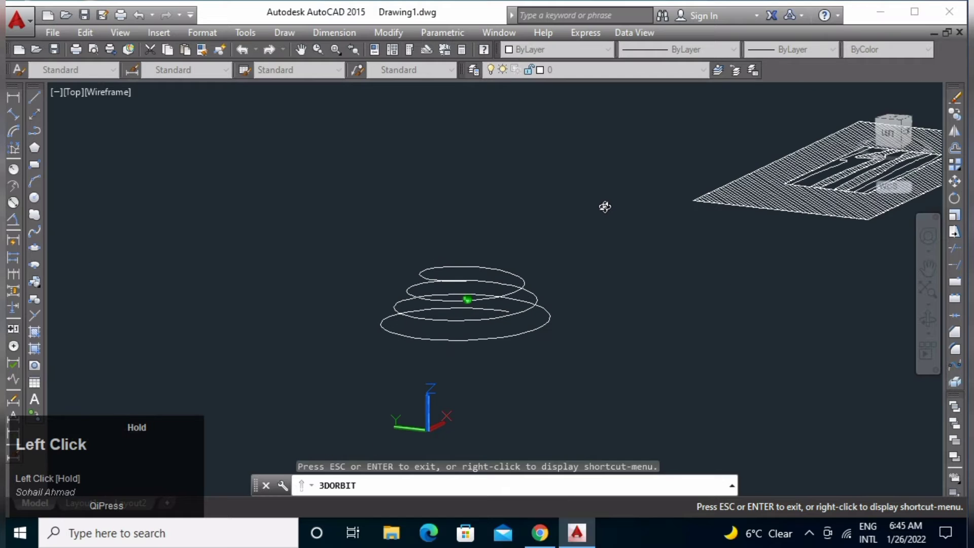
scroll(457, 286, up, 1)
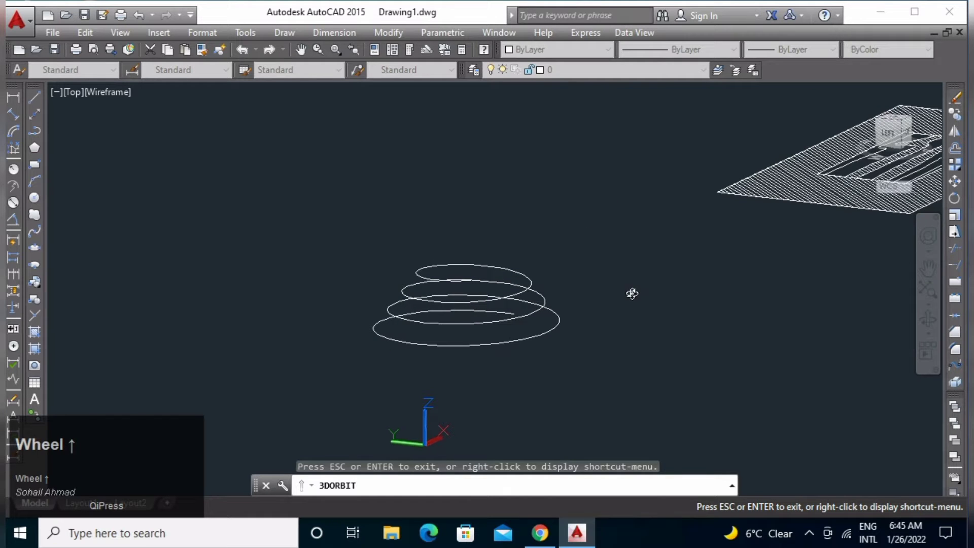
drag(592, 299, 474, 287)
drag(534, 289, 449, 298)
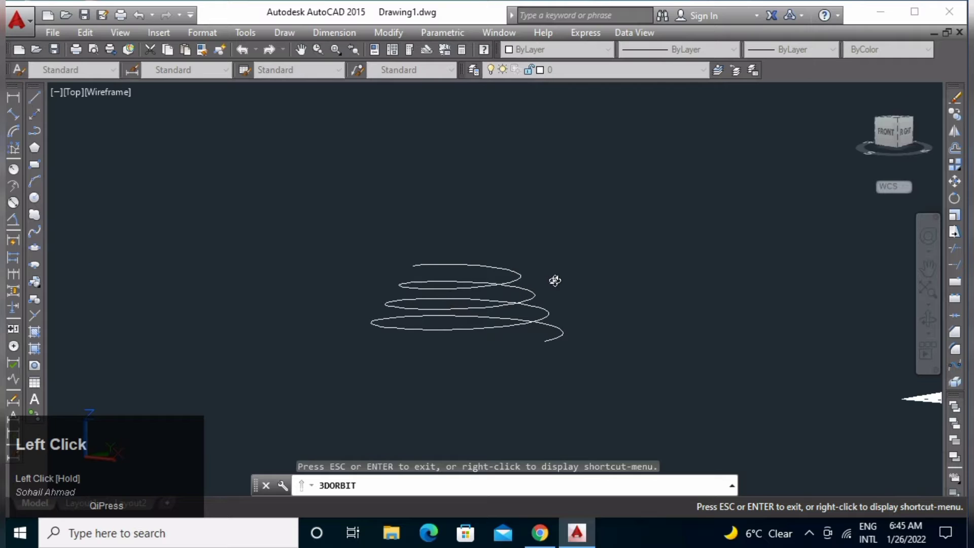
drag(554, 280, 717, 290)
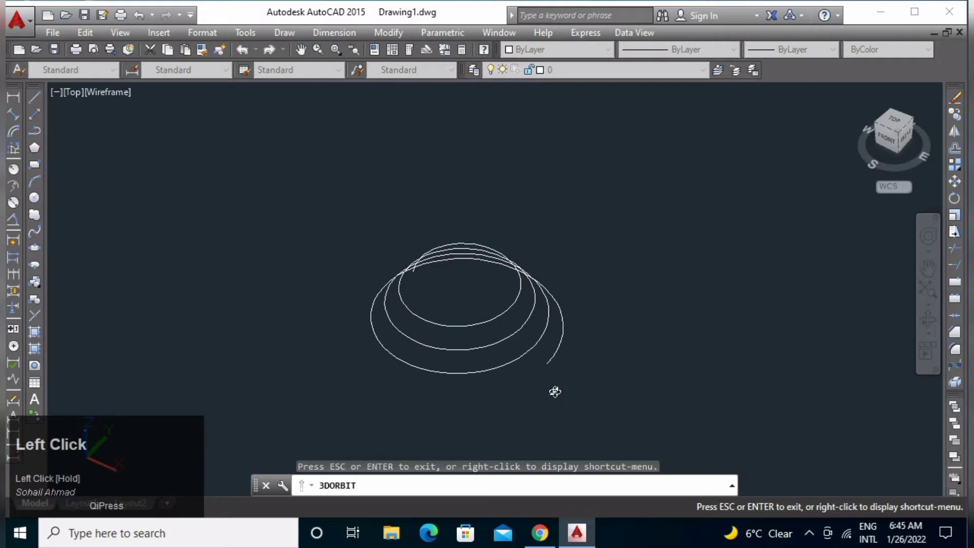
drag(555, 391, 808, 242)
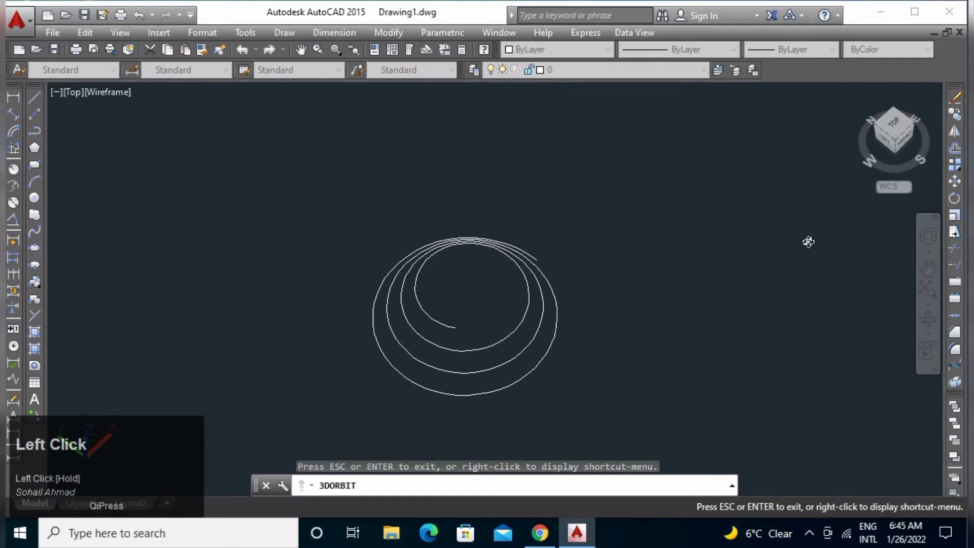
- Leave the 3D orbit and return to the top view with north up
key(space)
click(897, 126)
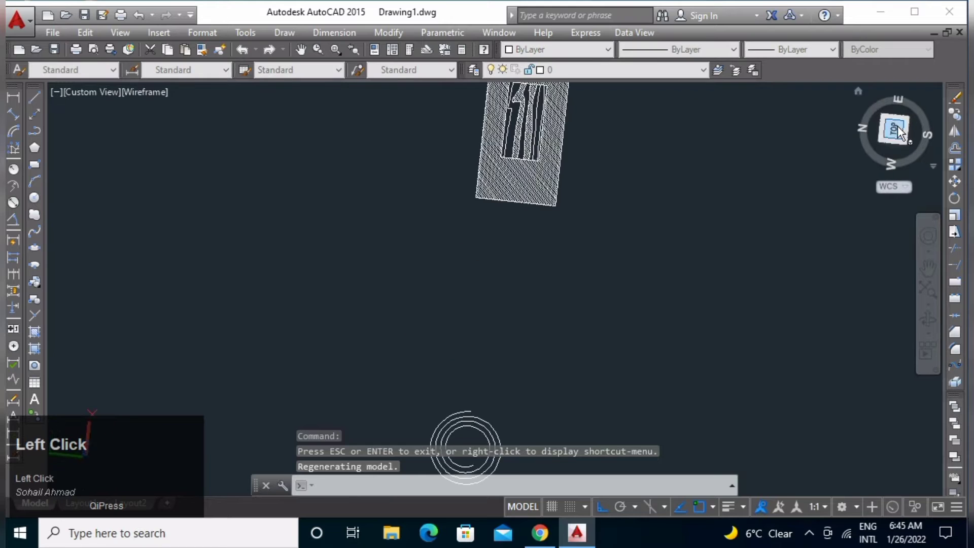
click(933, 99)
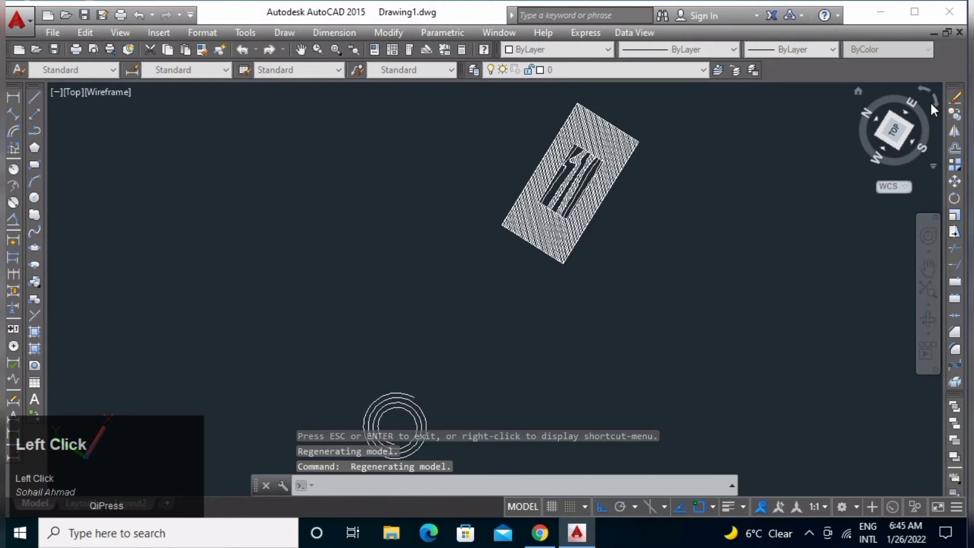
scroll(234, 276, up, 4)
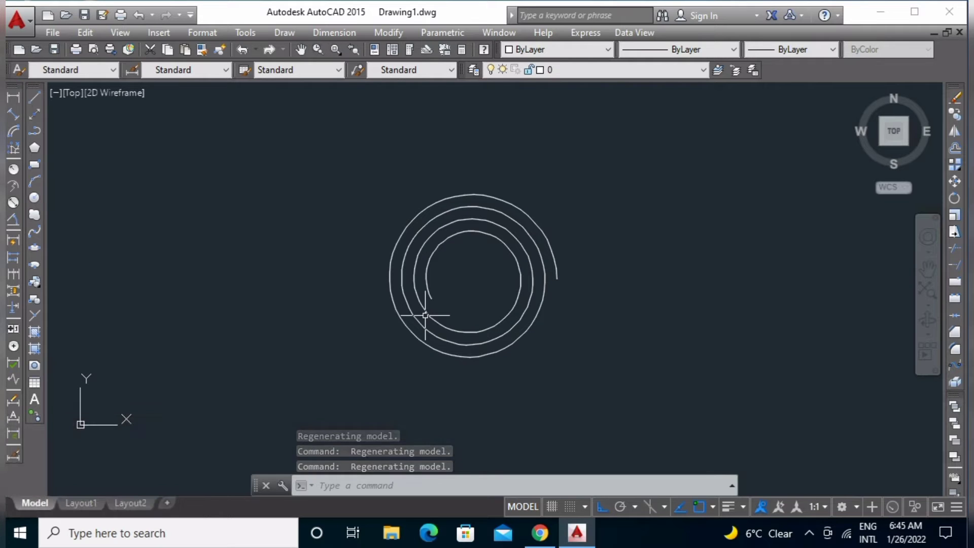
- Start a second helix beside the first with a base radius of about 17.3 and a larger top radius
text(He)
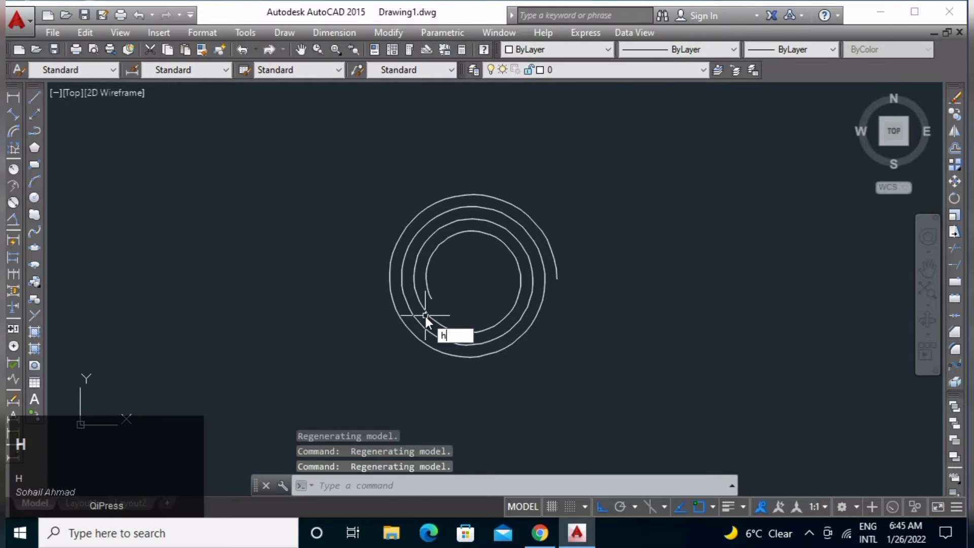
text(l)
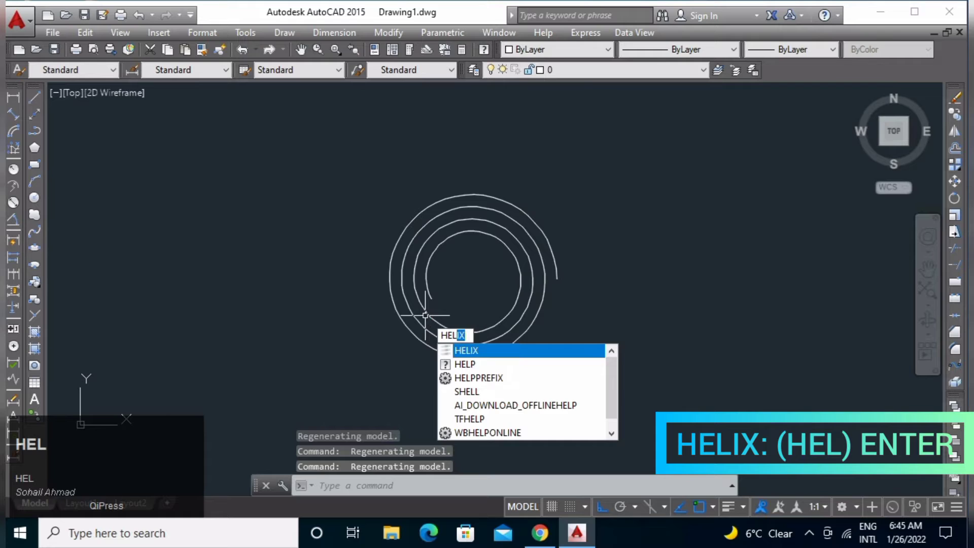
key(space)
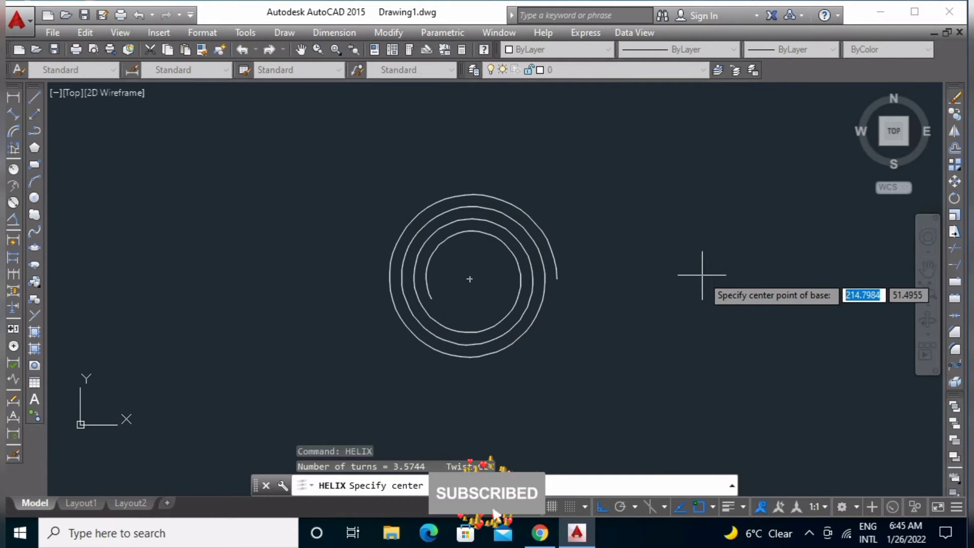
click(729, 271)
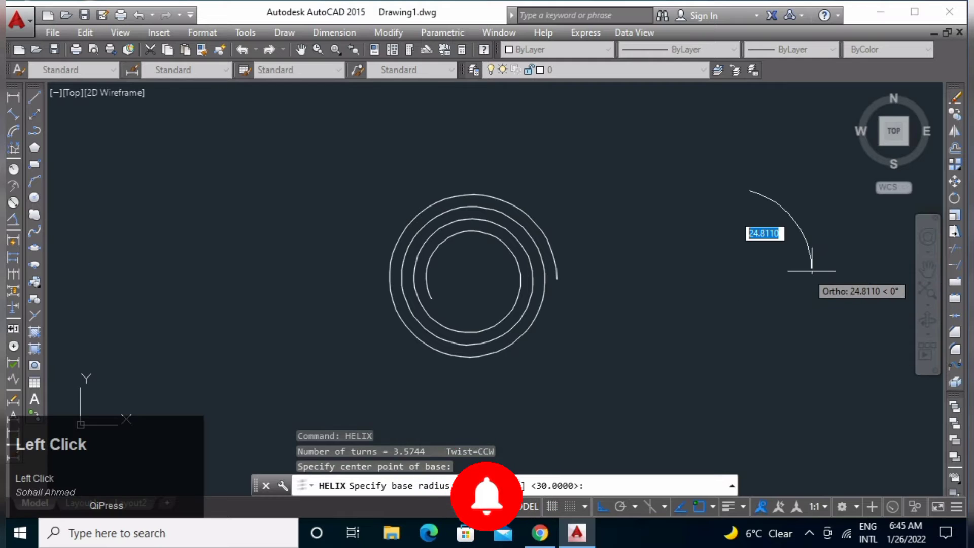
middle_drag(833, 272, 543, 287)
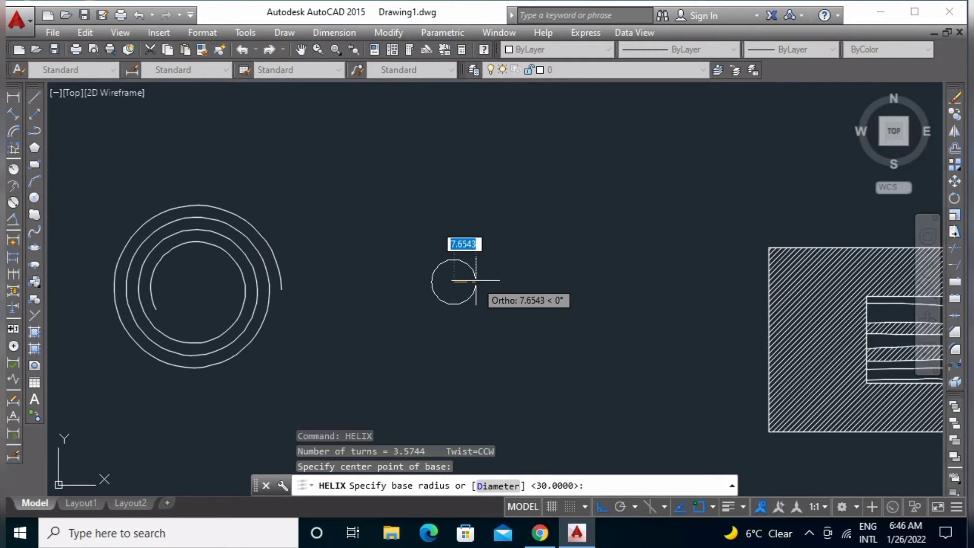
click(503, 280)
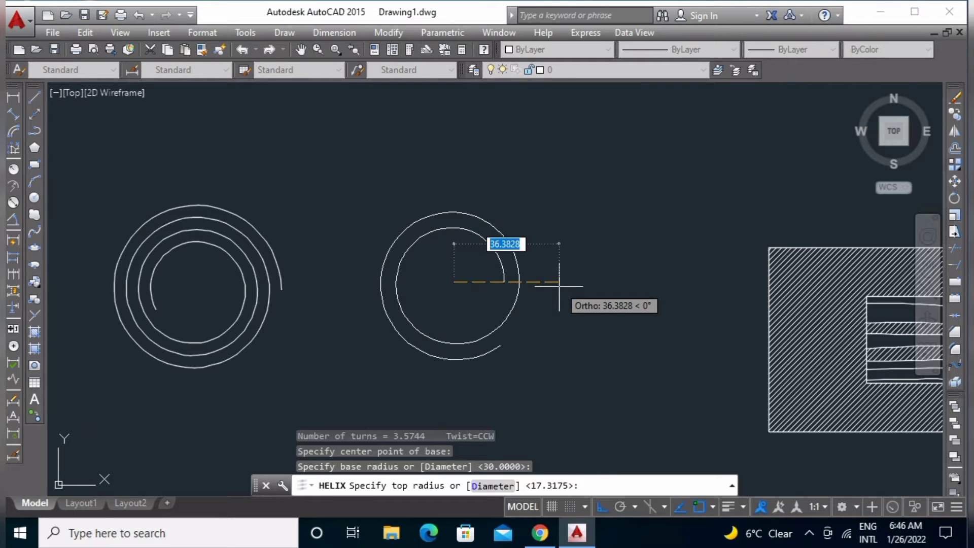
click(340, 290)
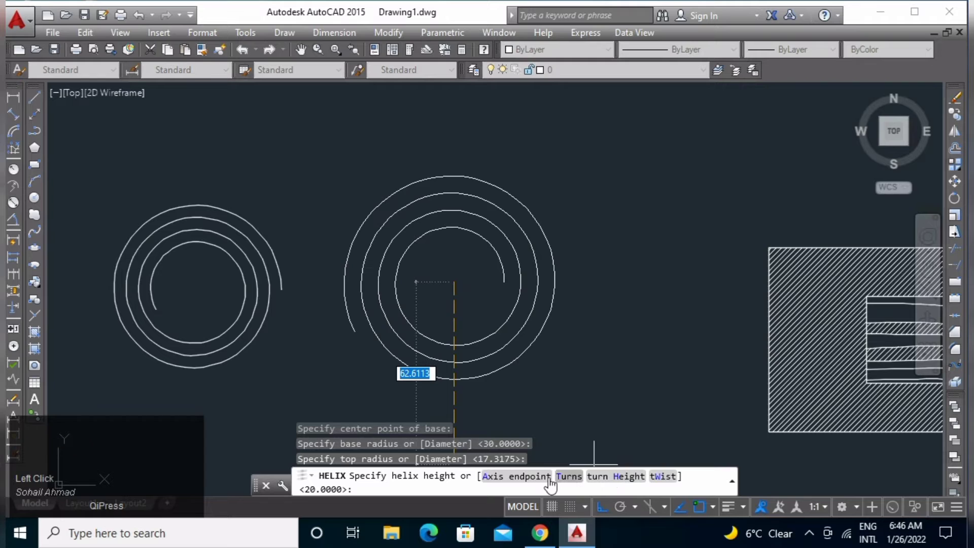
- Finish the second helix using the Axis endpoint option with Ortho off, placing the axis end about 87.9 away at 59°
click(517, 477)
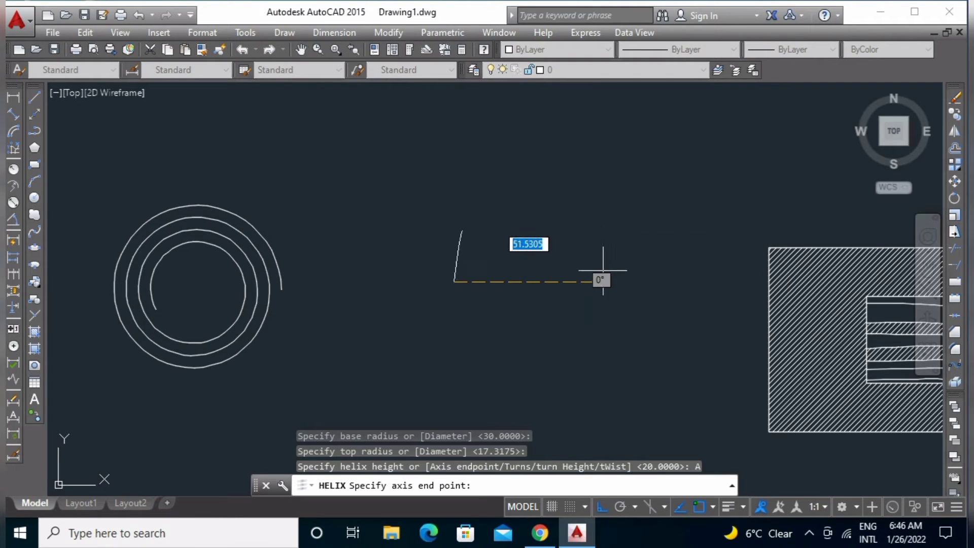
key(F8)
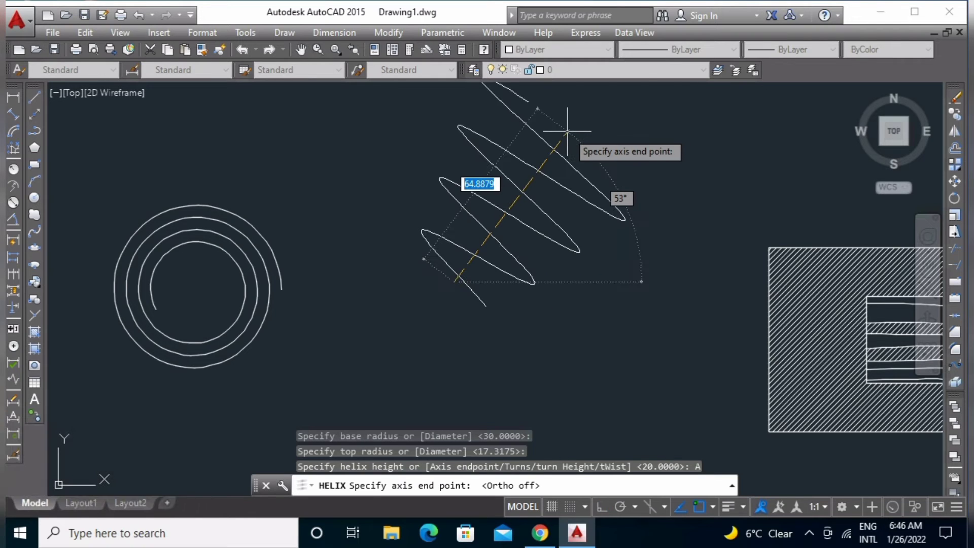
middle_drag(568, 131, 460, 191)
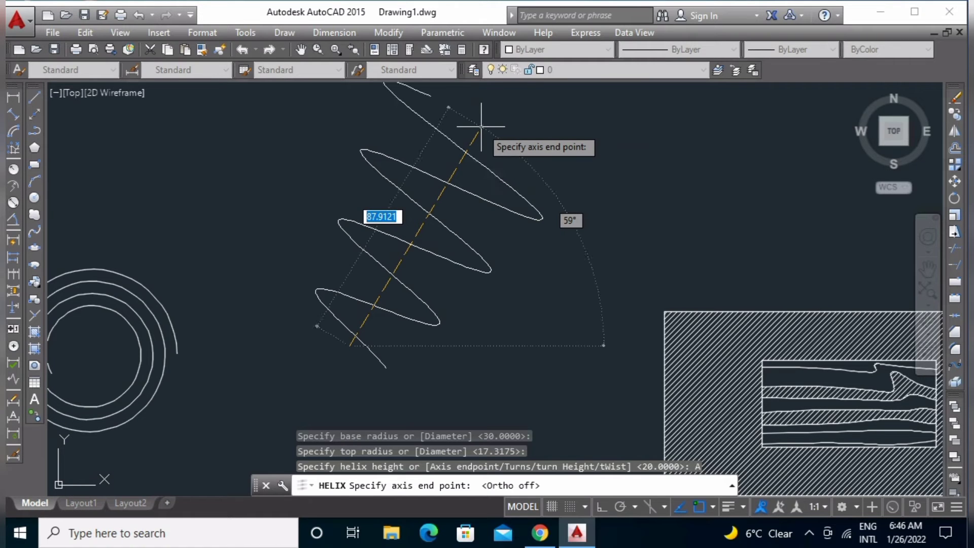
click(480, 126)
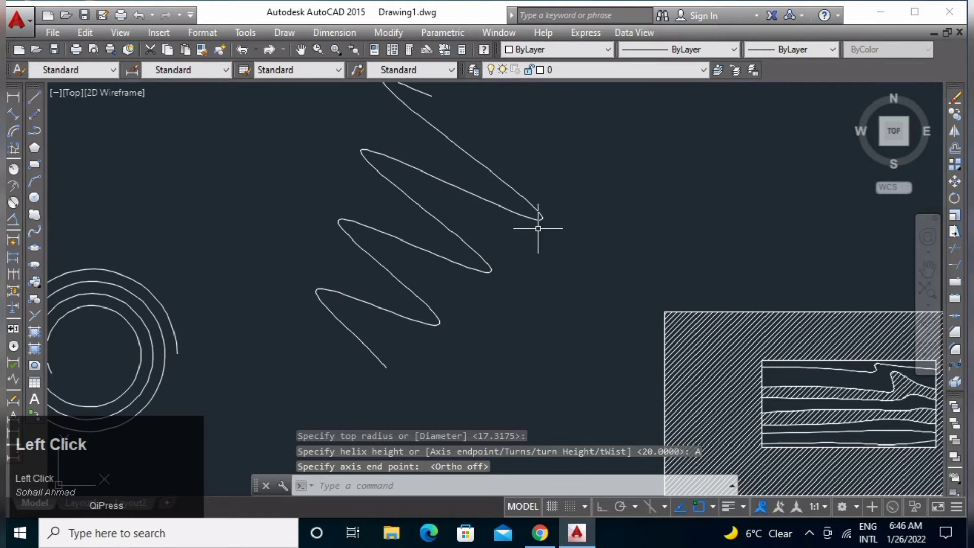
middle_drag(537, 228, 561, 253)
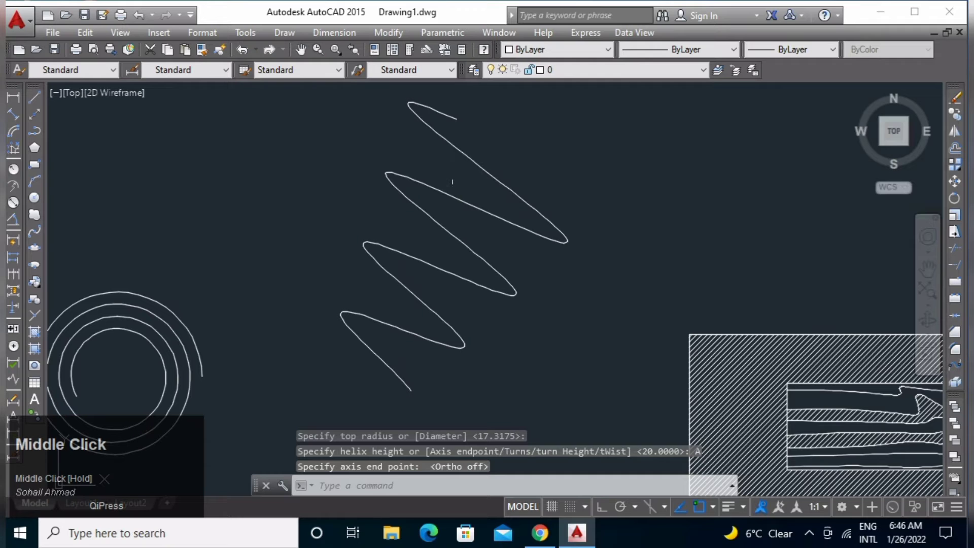
- Start the Donut command and set an inside diameter of 10 and an outside diameter of 30
middle_drag(306, 288, 418, 252)
middle_drag(314, 246, 409, 277)
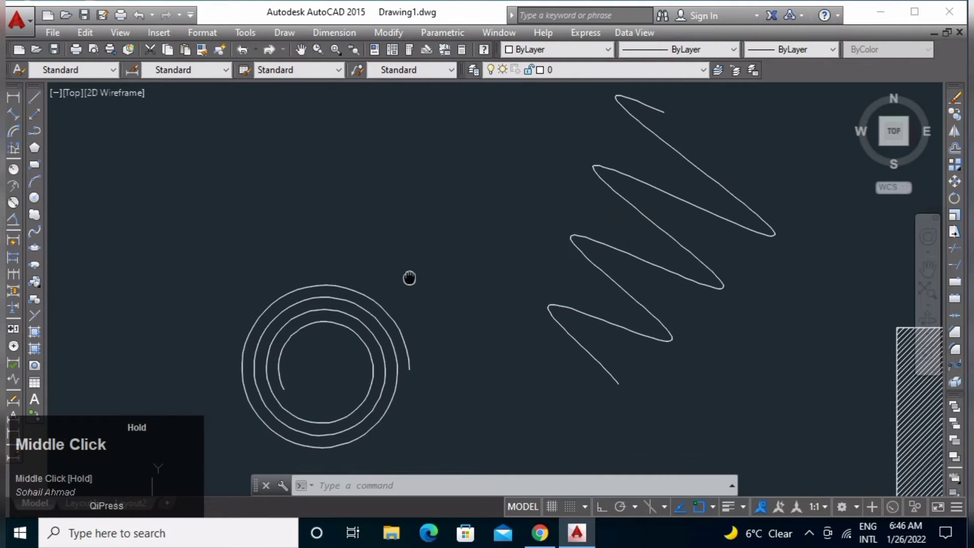
click(292, 33)
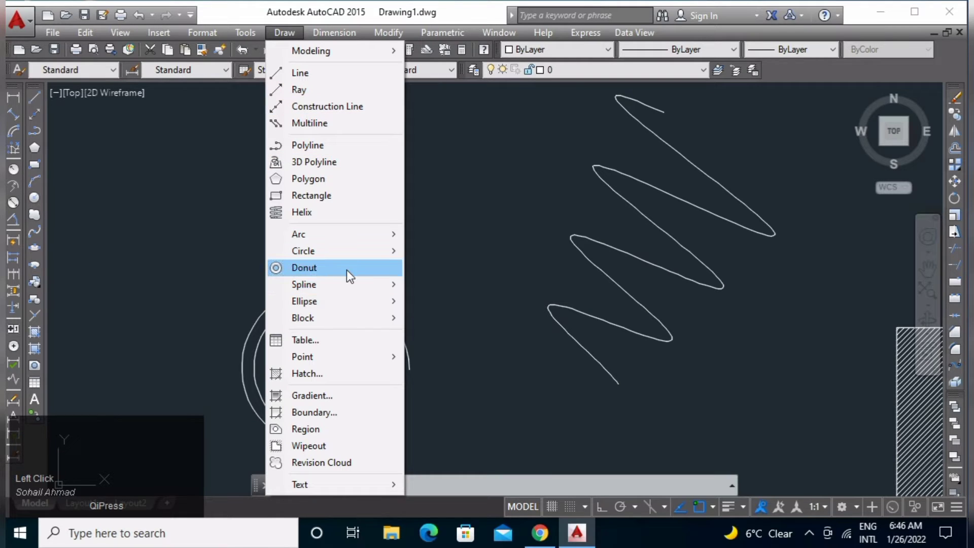
click(317, 268)
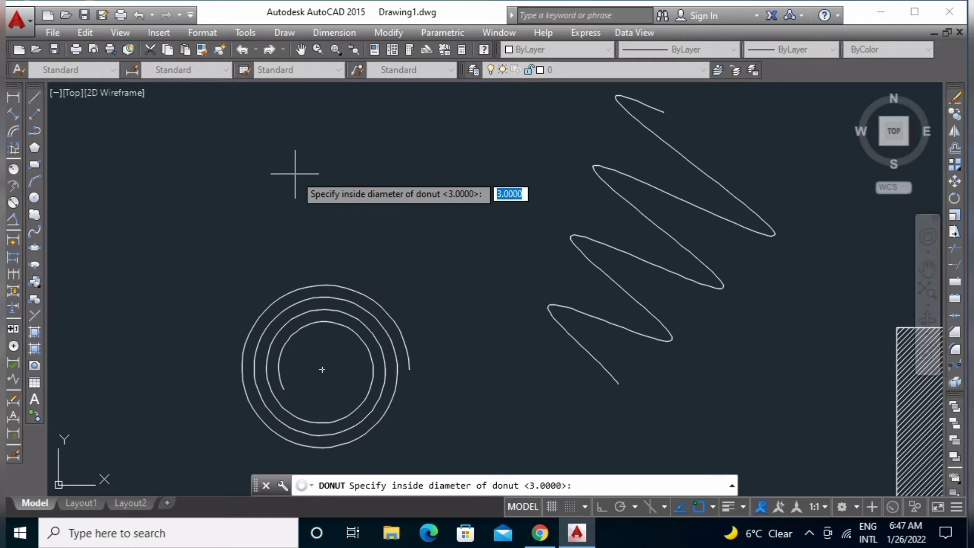
text(10)
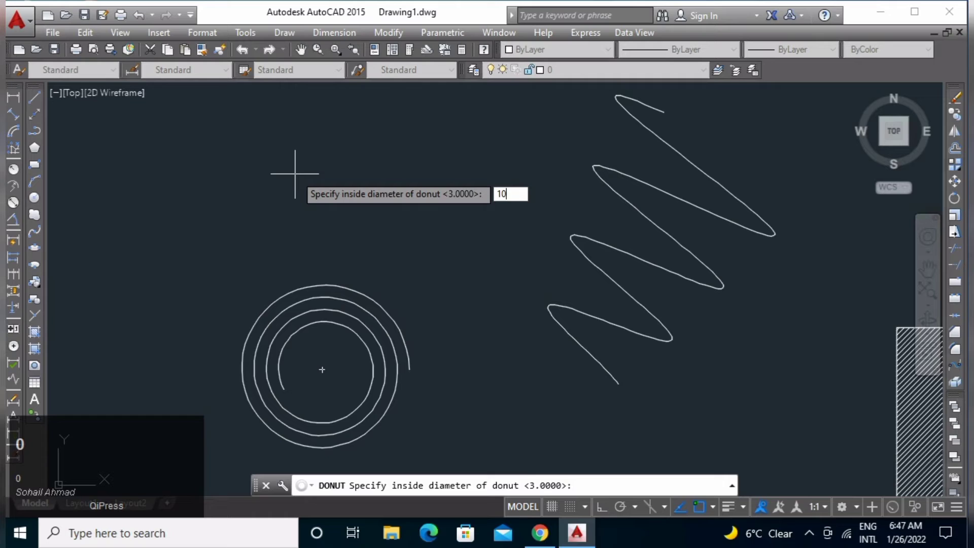
key(Return)
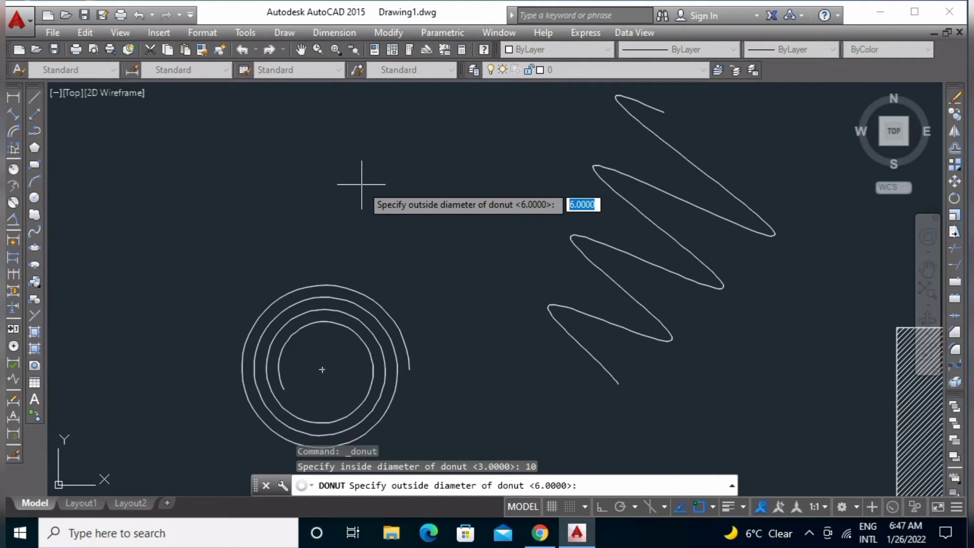
text(30)
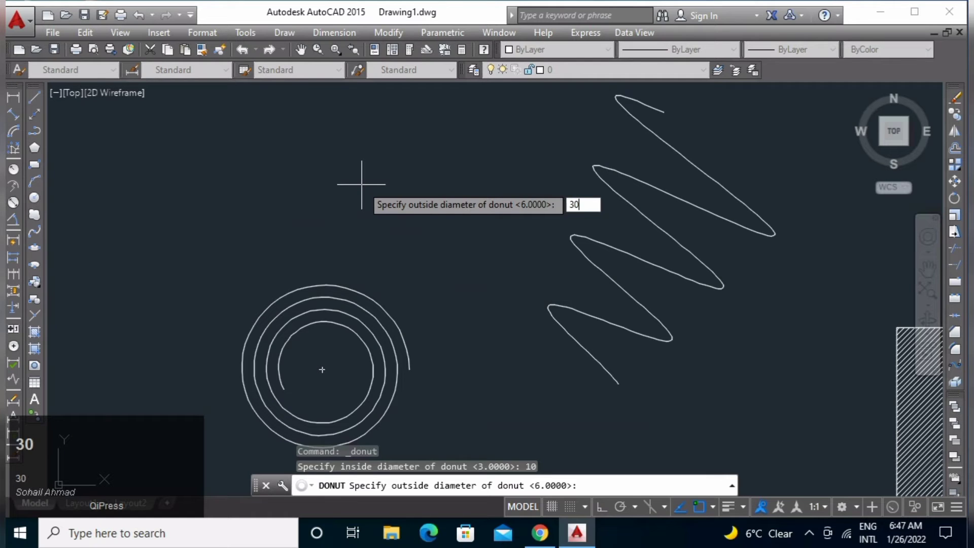
key(Return)
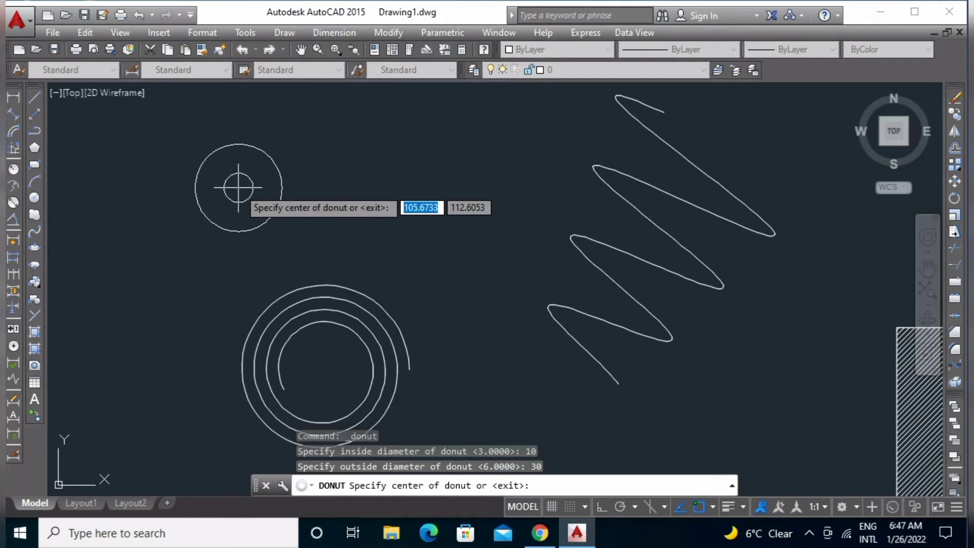
- Place eight of these donuts around the first helix, including one centred on the helix itself
click(238, 187)
click(380, 172)
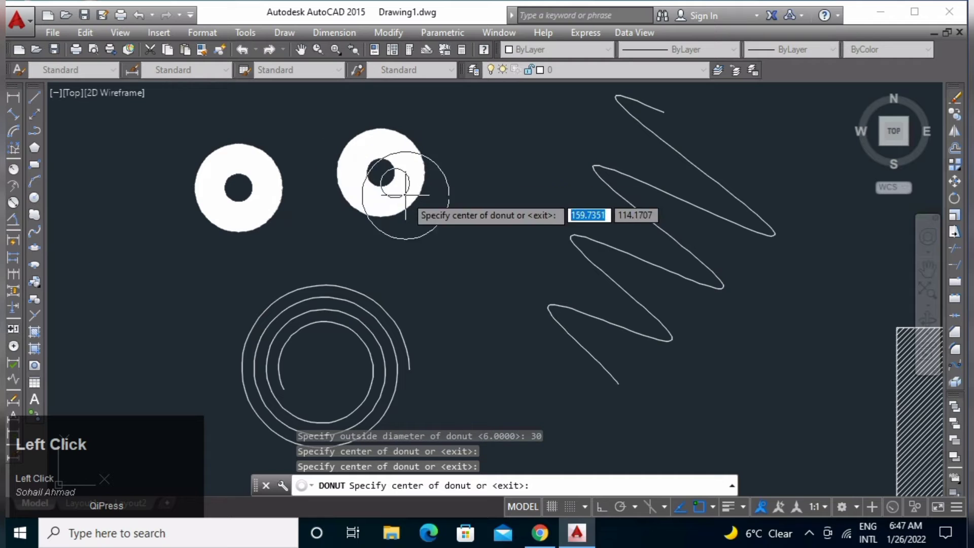
click(445, 254)
click(187, 287)
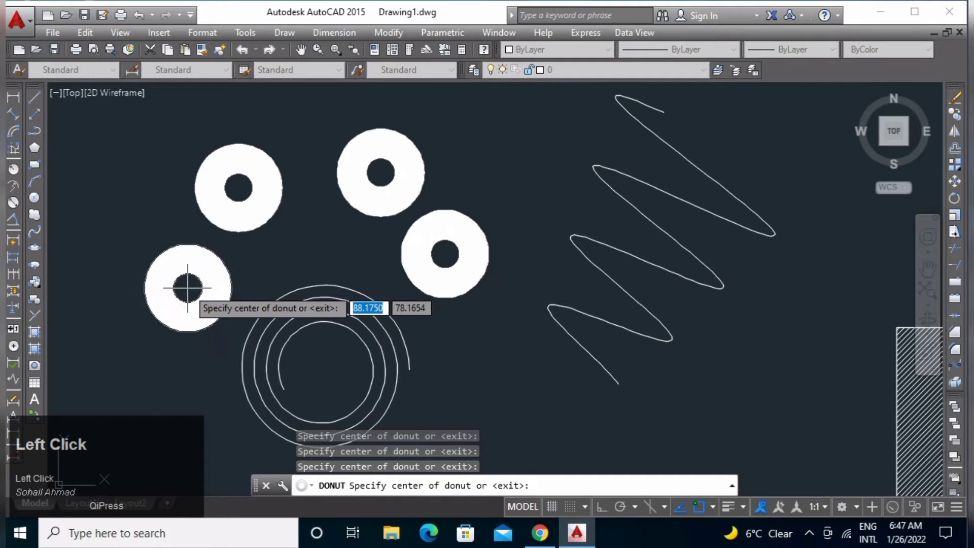
click(199, 414)
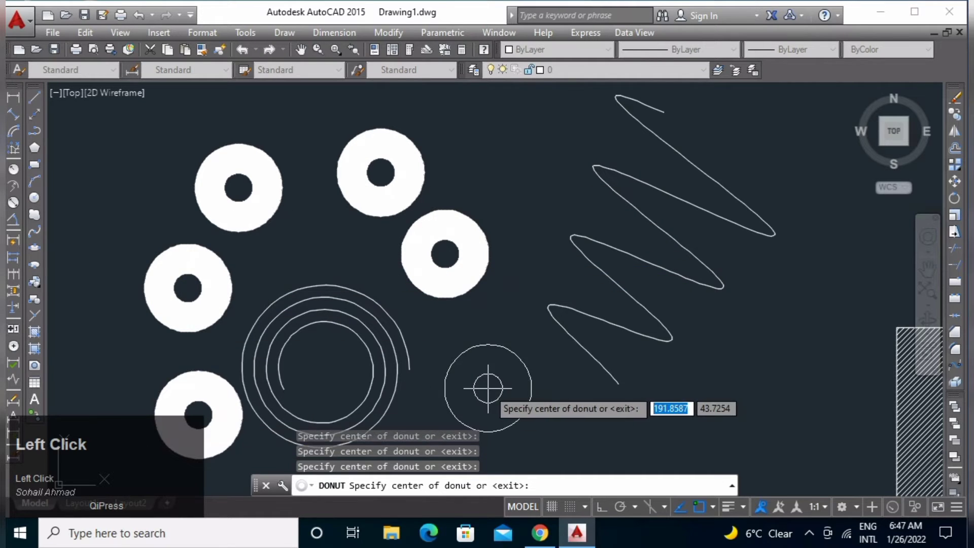
click(321, 370)
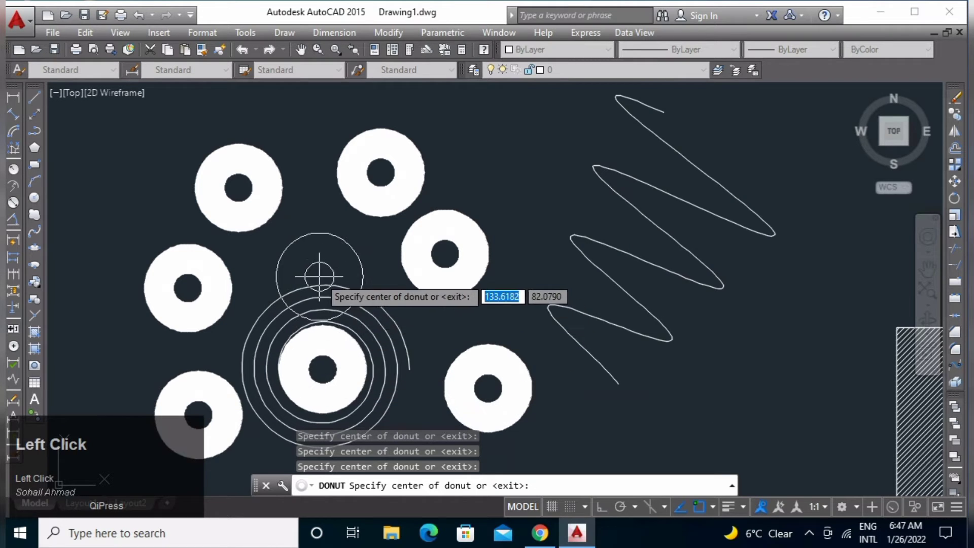
click(314, 239)
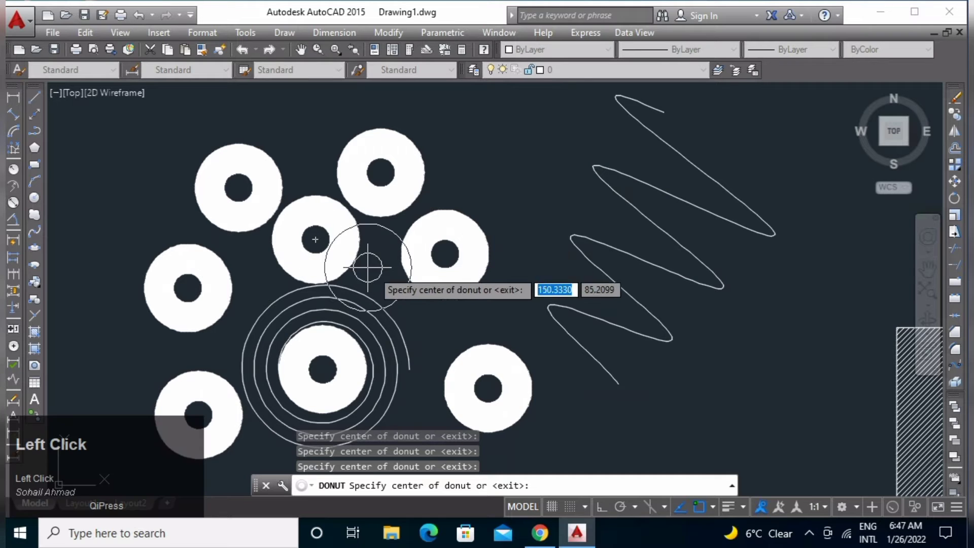
- Place more of the same donuts in the free space above the group and beside the second helix, then end the command
middle_drag(406, 289, 281, 262)
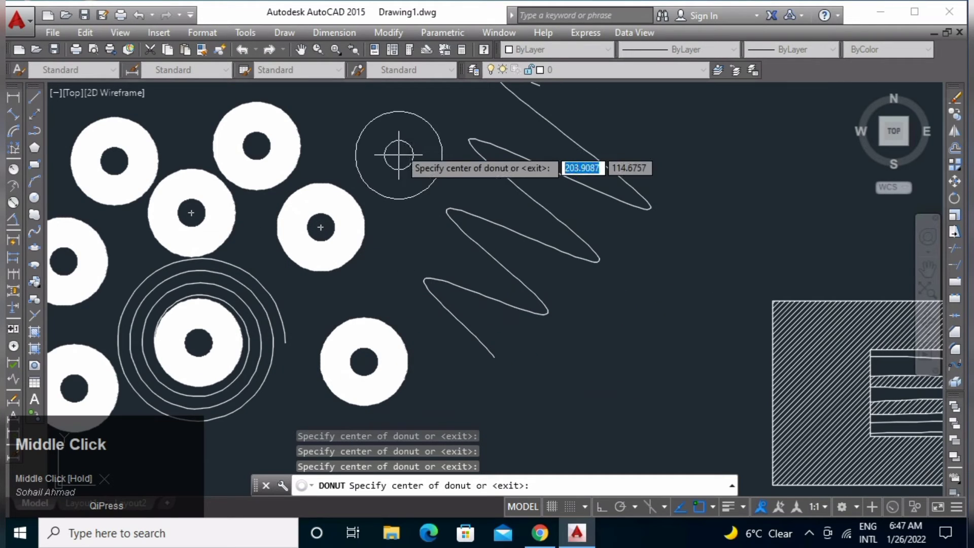
click(401, 136)
middle_drag(369, 257, 473, 318)
click(267, 125)
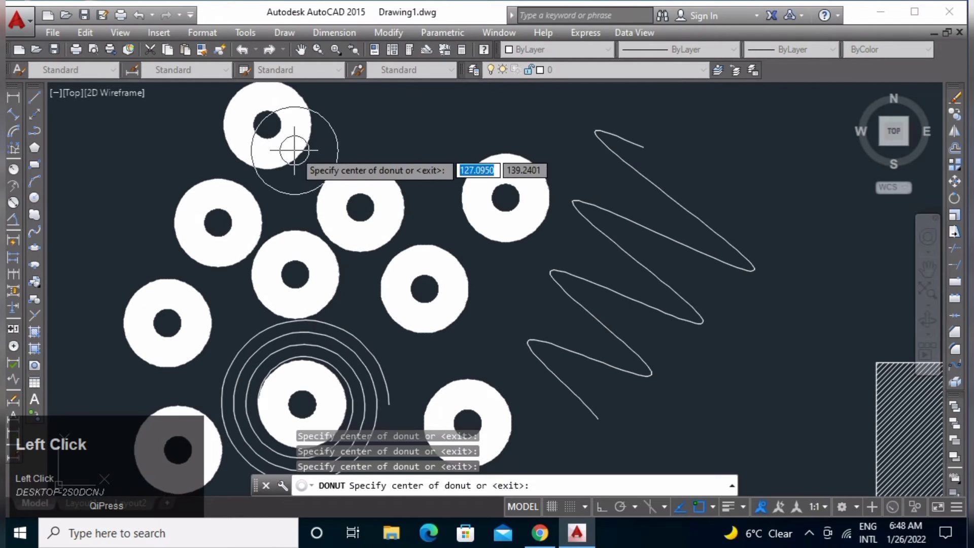
click(419, 131)
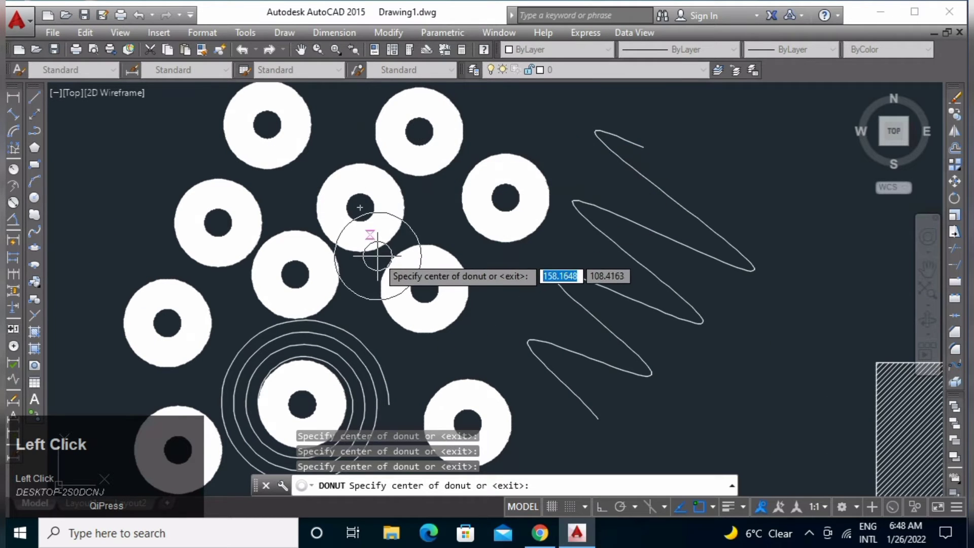
click(361, 209)
key(space)
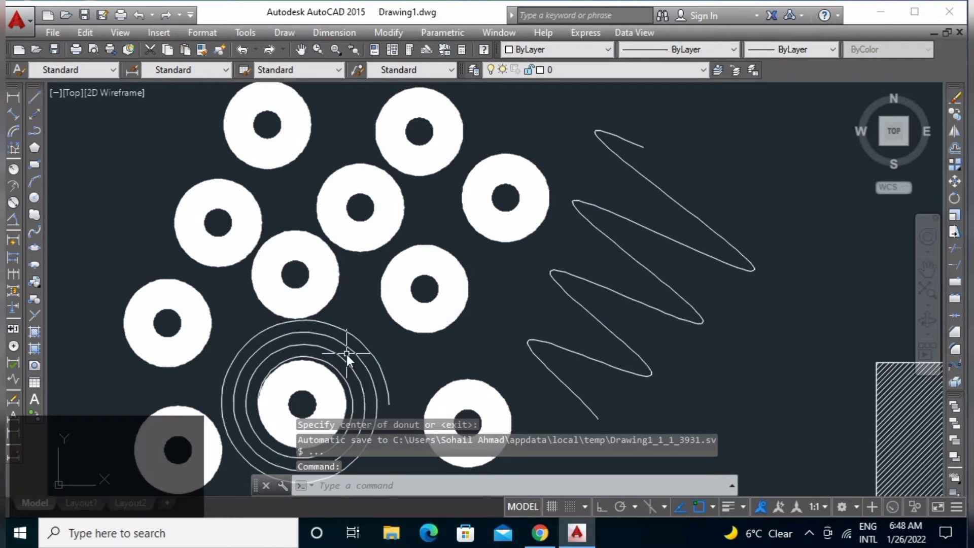
- Draw two smaller donuts with inside diameter 10 and outside diameter 20 at the upper-left edge of the donut group
text(Do)
key(space)
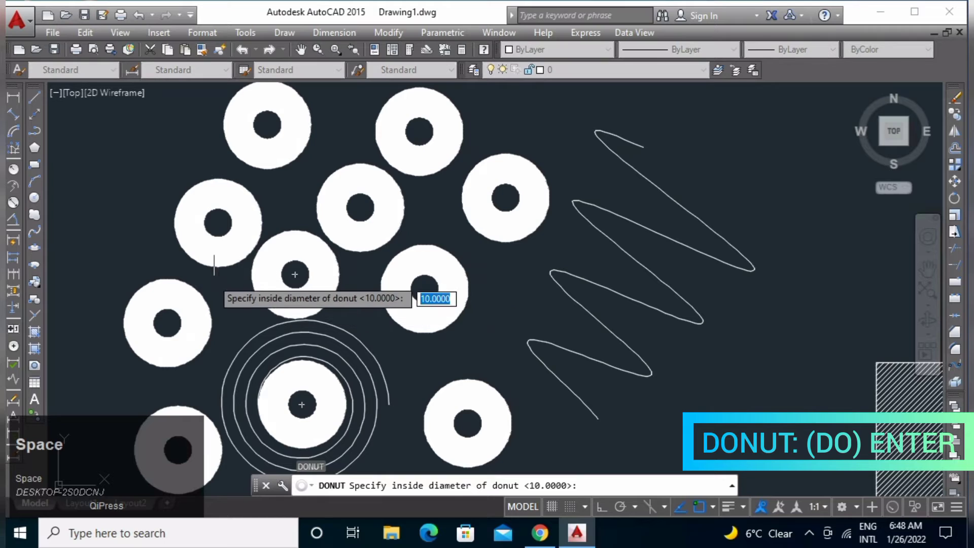
key(space)
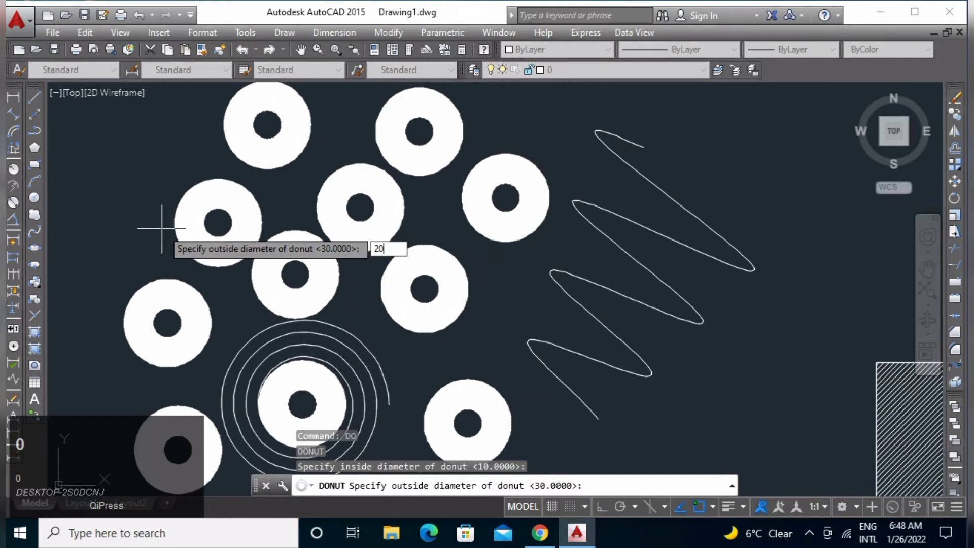
key(space)
click(129, 150)
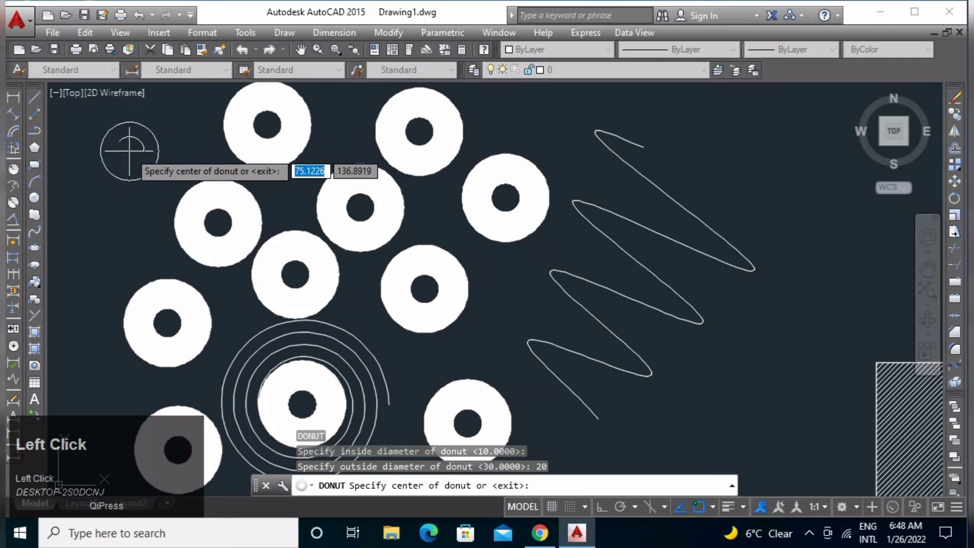
click(186, 118)
key(space)
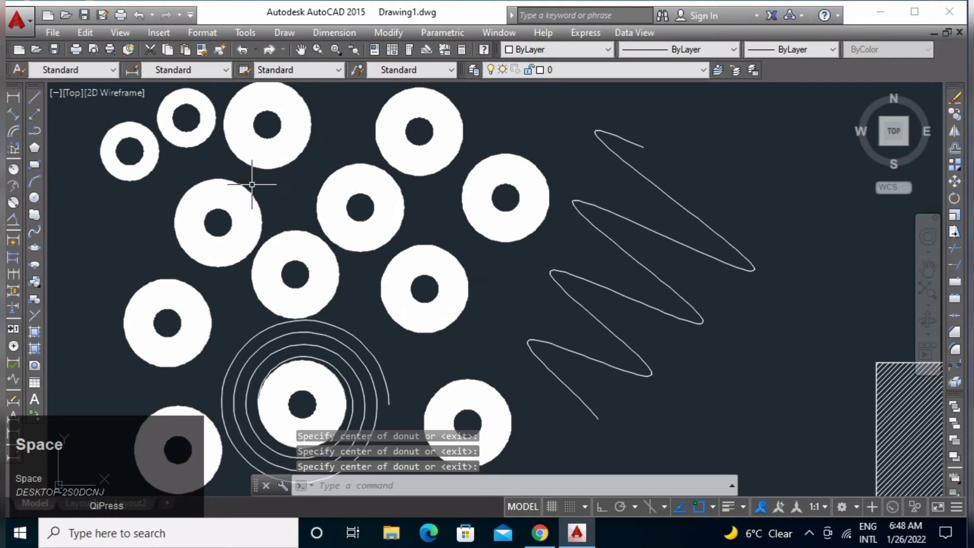
- Start another donut with both the inside and the outside diameter set to 20
text(do)
key(space)
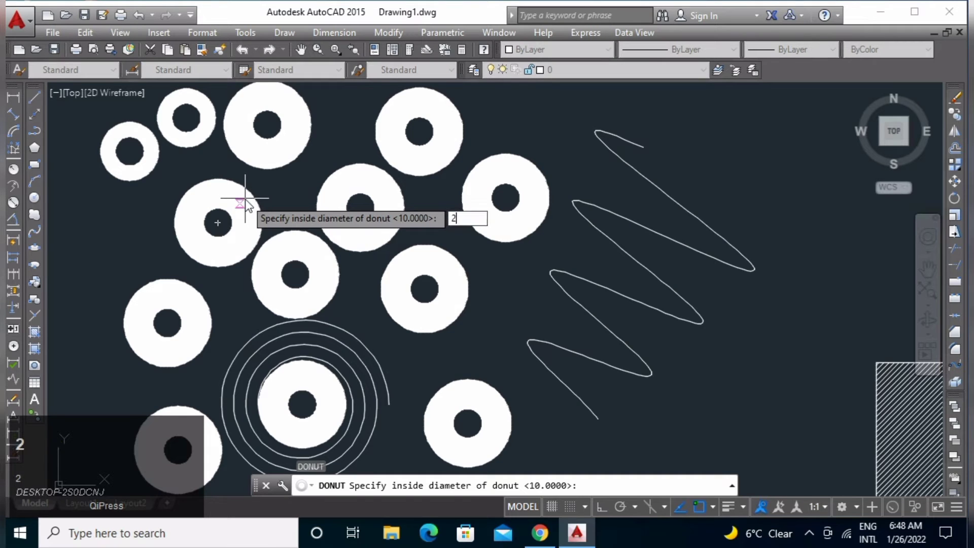
text(20)
key(space)
text(2)
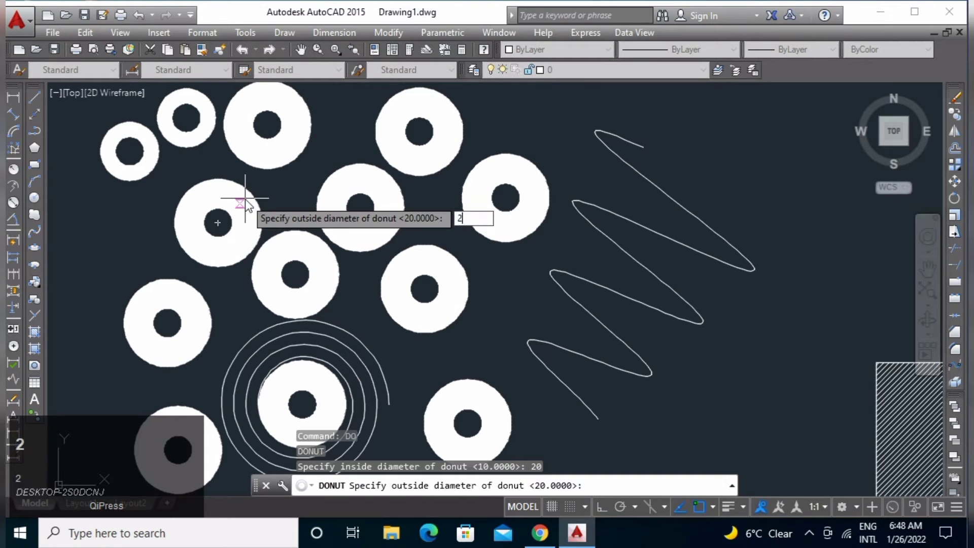
key(space)
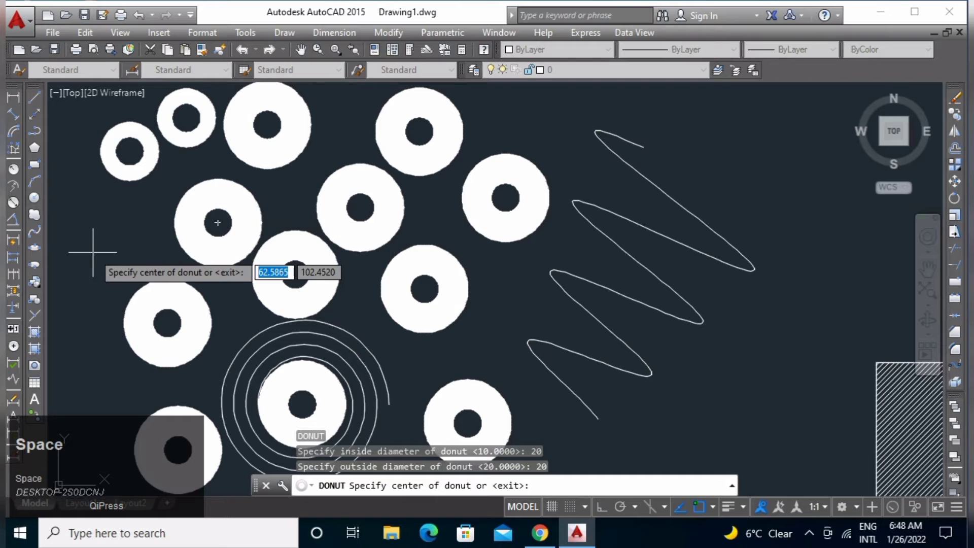
- Place five of the zero-width donuts in the empty area to the left of the filled donuts
middle_drag(103, 247, 104, 246)
middle_drag(218, 222, 343, 164)
click(201, 225)
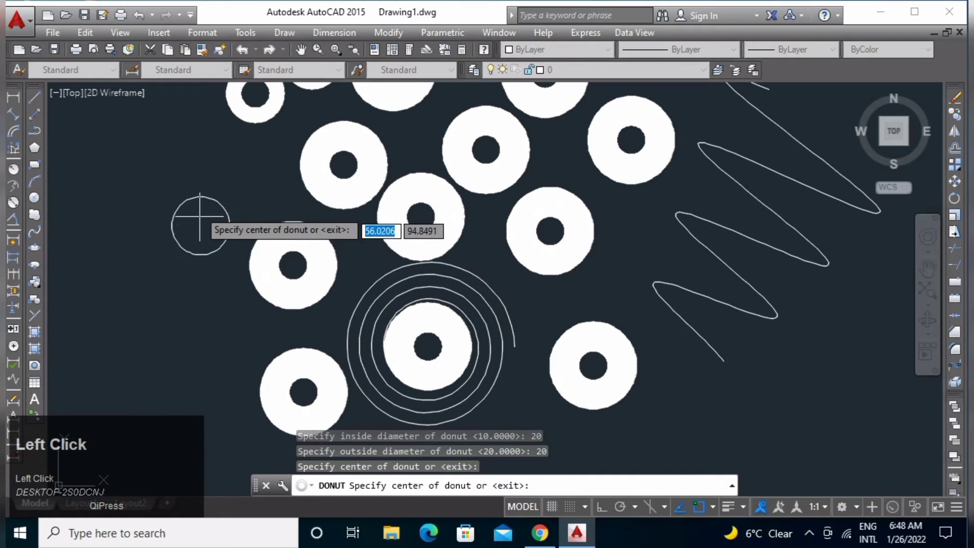
click(163, 150)
click(130, 259)
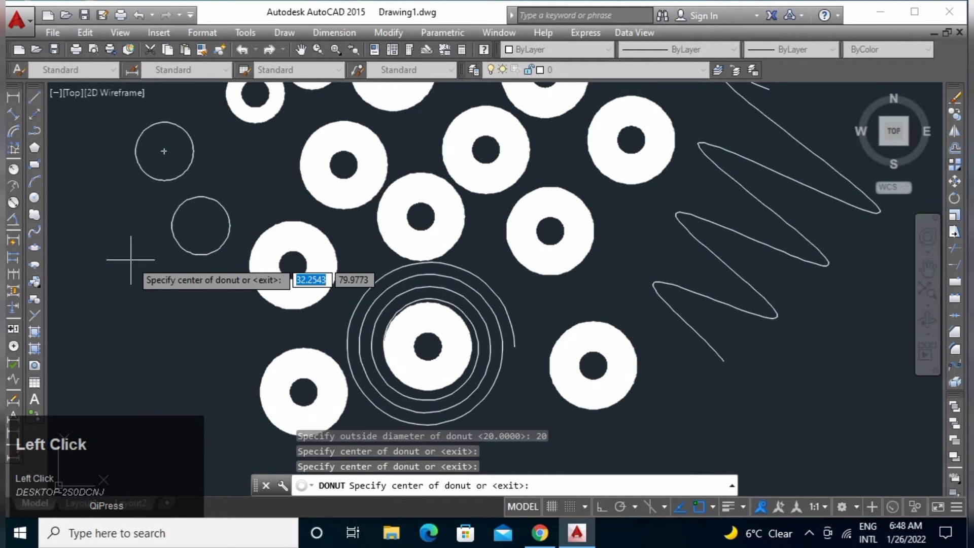
click(218, 285)
click(197, 352)
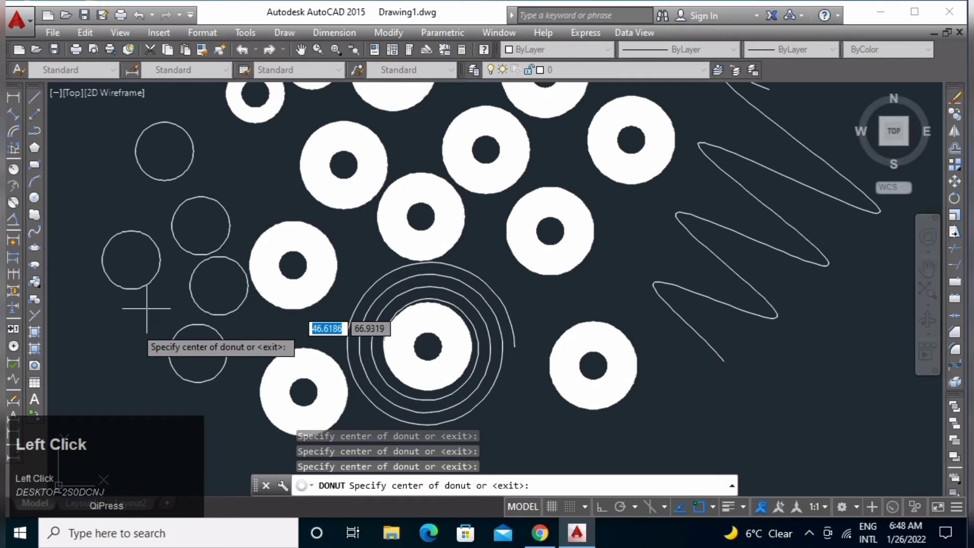
- Add three more zero-width donuts below the previous ones, another on the lower-left filled donut's centre, and end the command
middle_drag(142, 369, 140, 306)
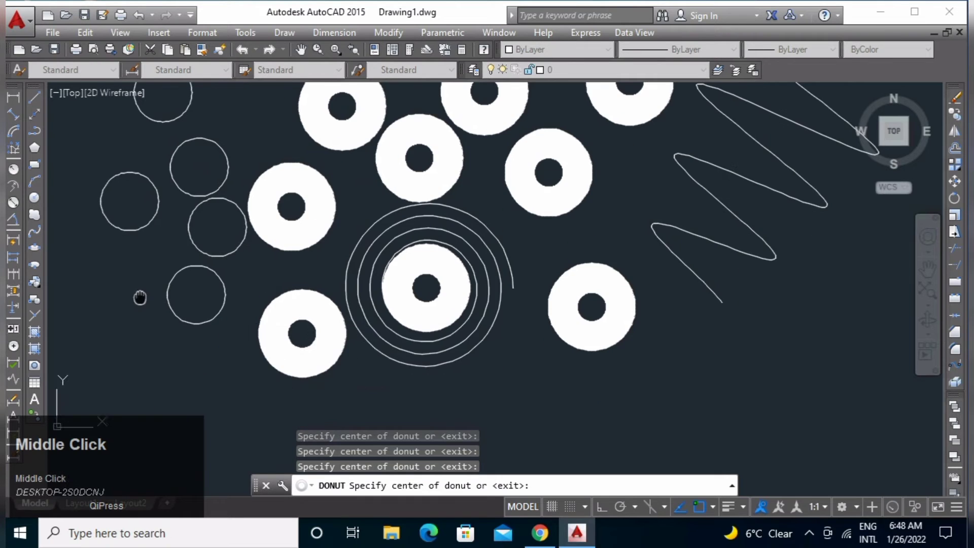
click(209, 381)
click(118, 355)
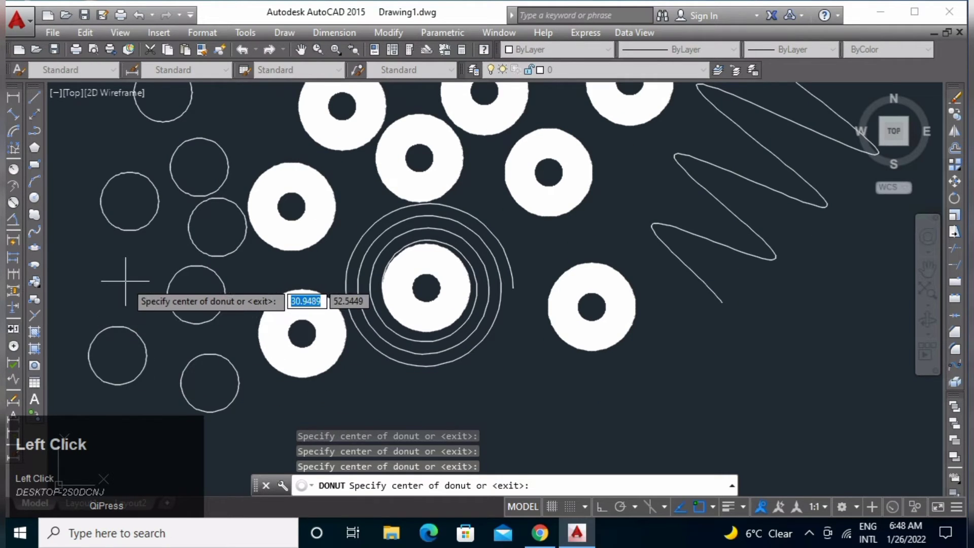
click(125, 280)
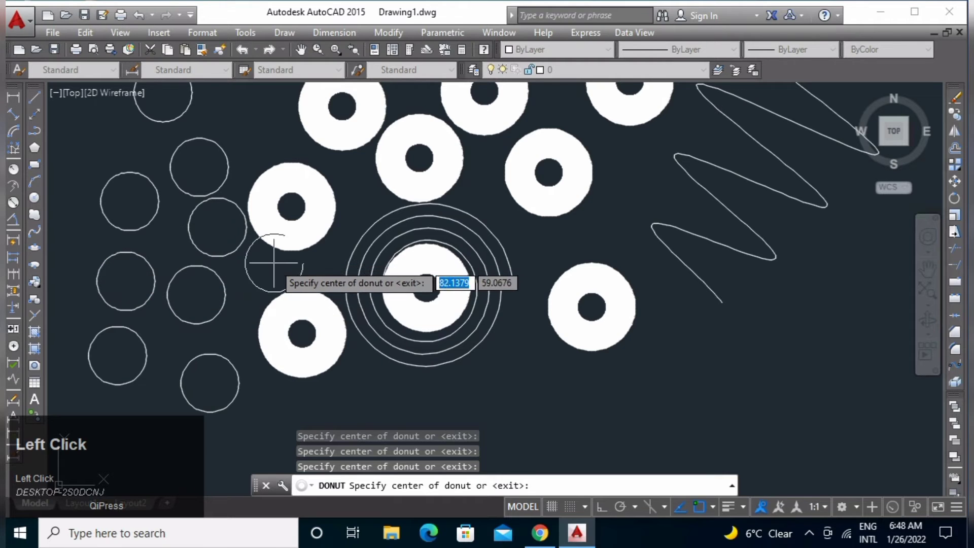
click(301, 332)
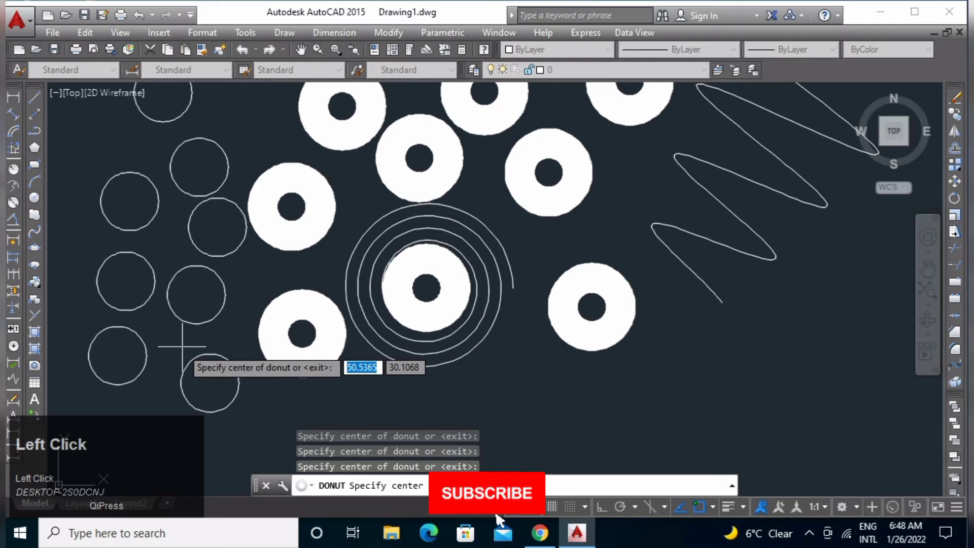
key(space)
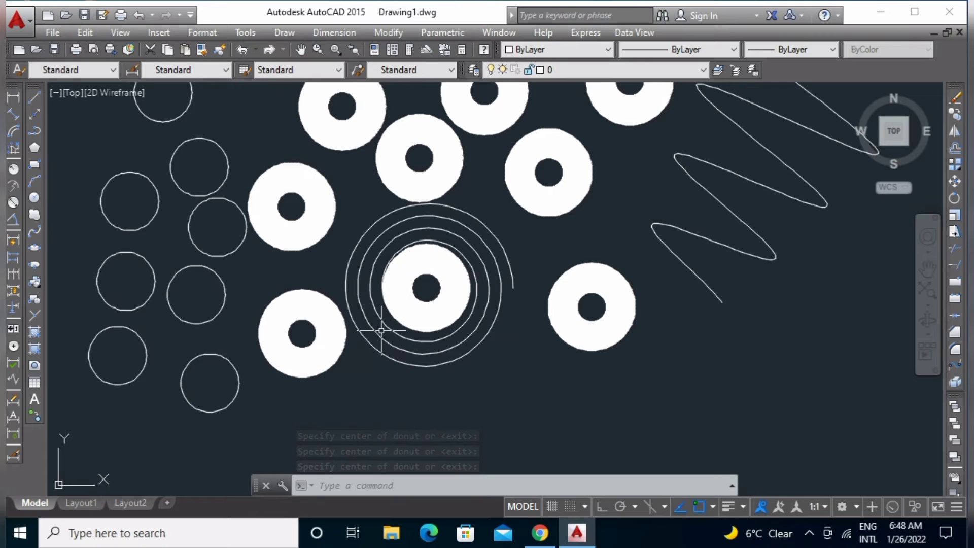
- Draw a wipeout through the four corners of the inner wood-pattern rectangle inside the hatched block
middle_drag(551, 294, 270, 284)
middle_drag(536, 270, 268, 314)
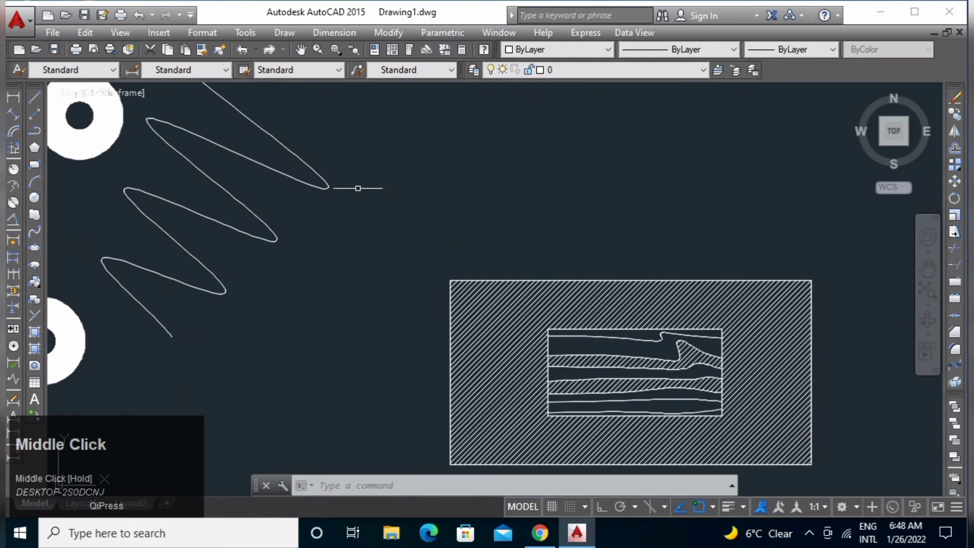
middle_drag(502, 213, 265, 213)
middle_drag(395, 261, 387, 202)
click(283, 33)
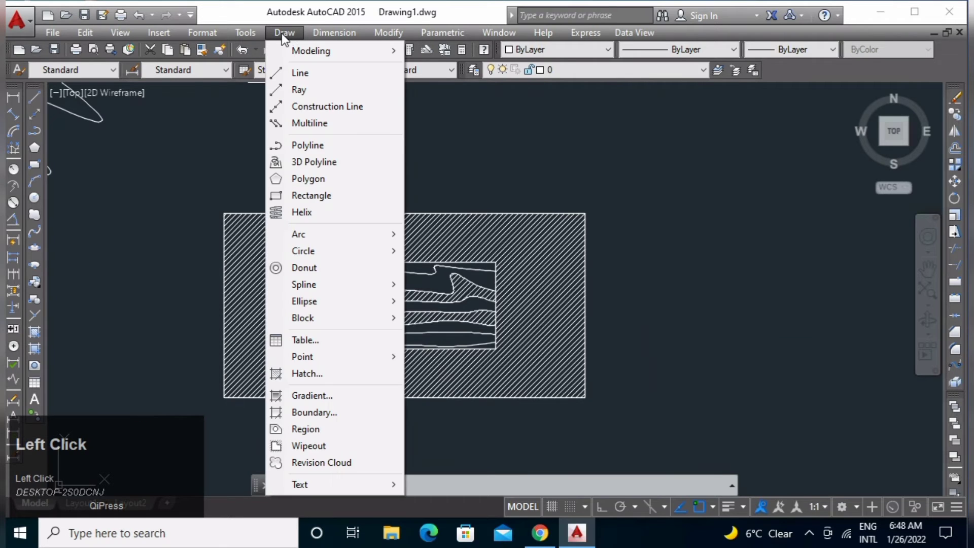
click(349, 445)
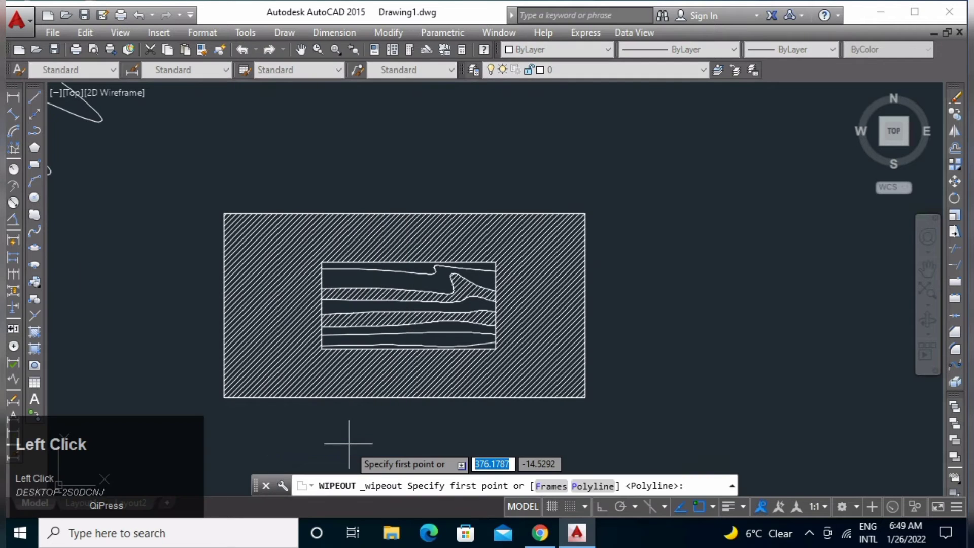
click(321, 262)
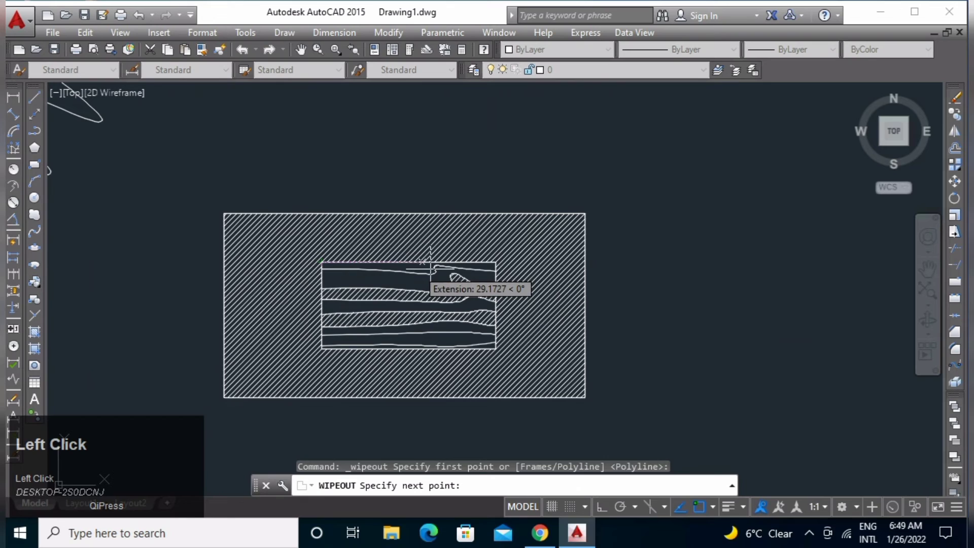
click(495, 261)
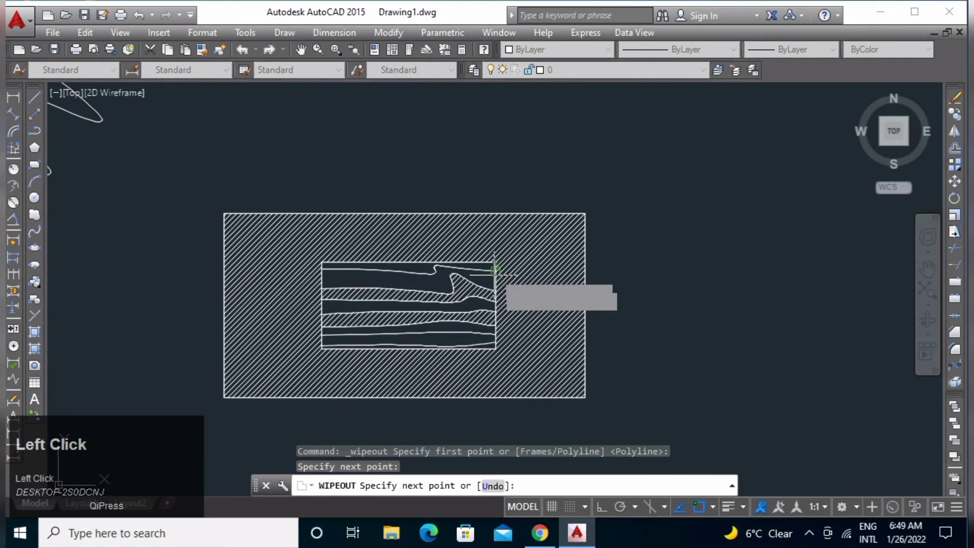
click(496, 349)
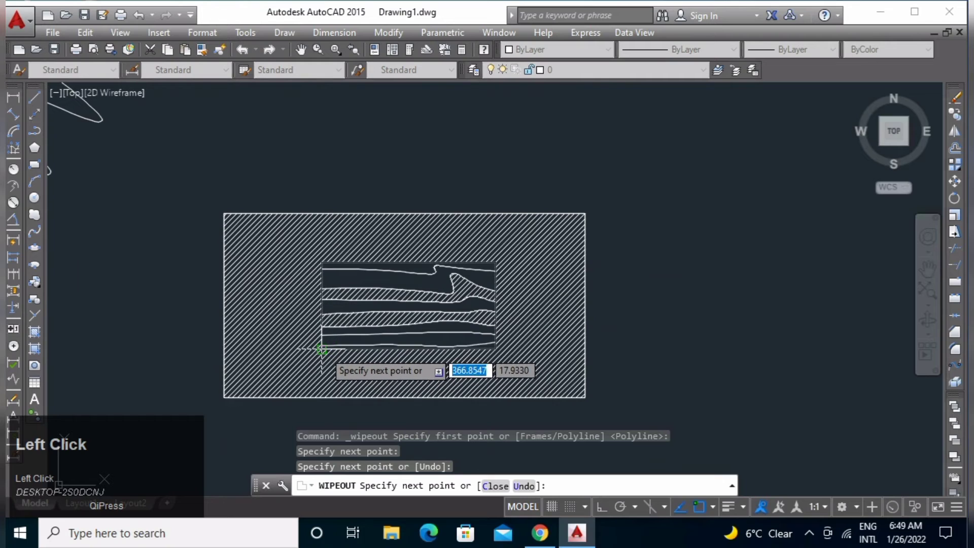
click(321, 348)
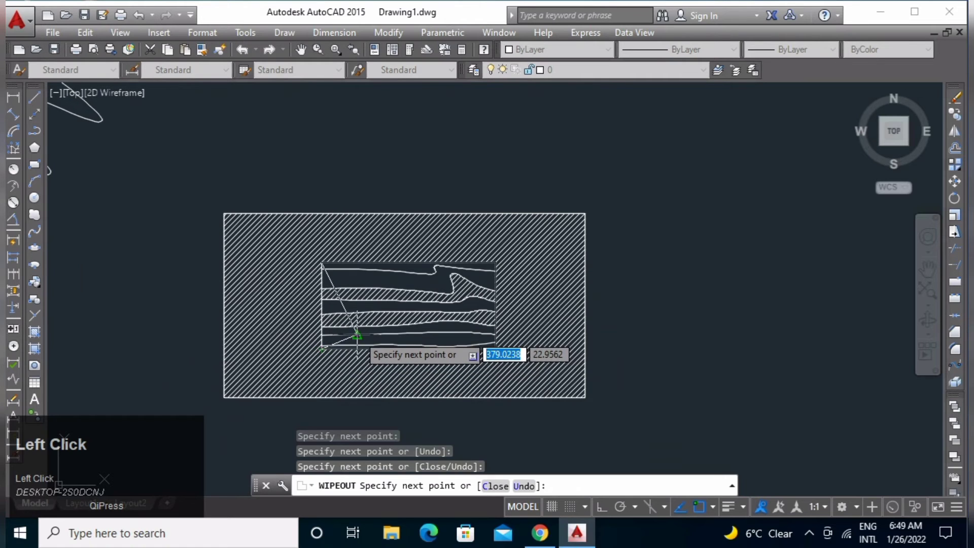
key(space)
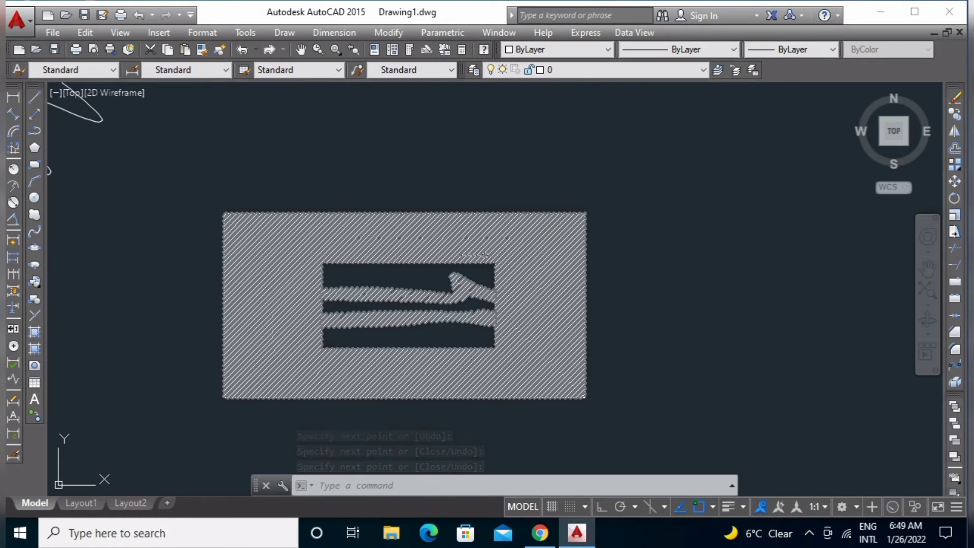
- Erase the wipeout from the inner rectangle of the hatched block
click(467, 263)
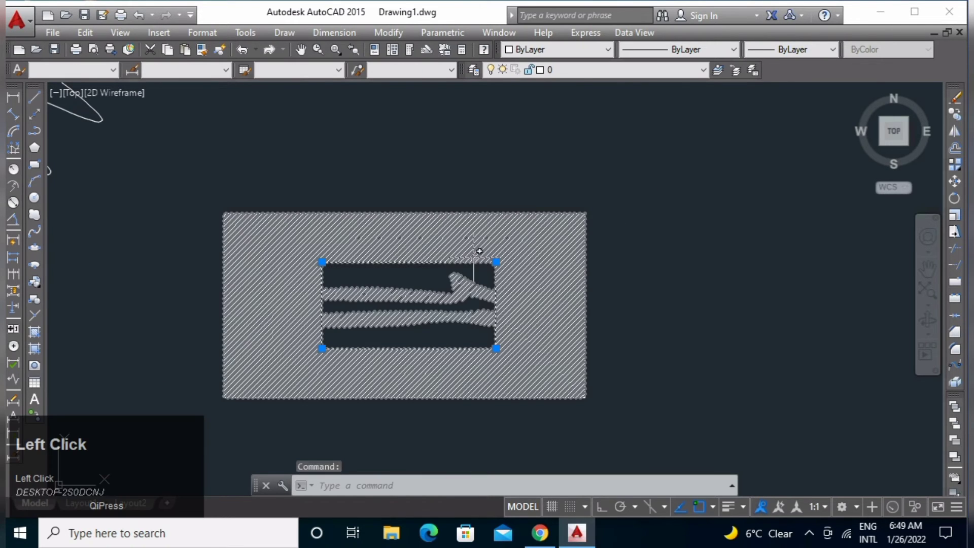
key(Delete)
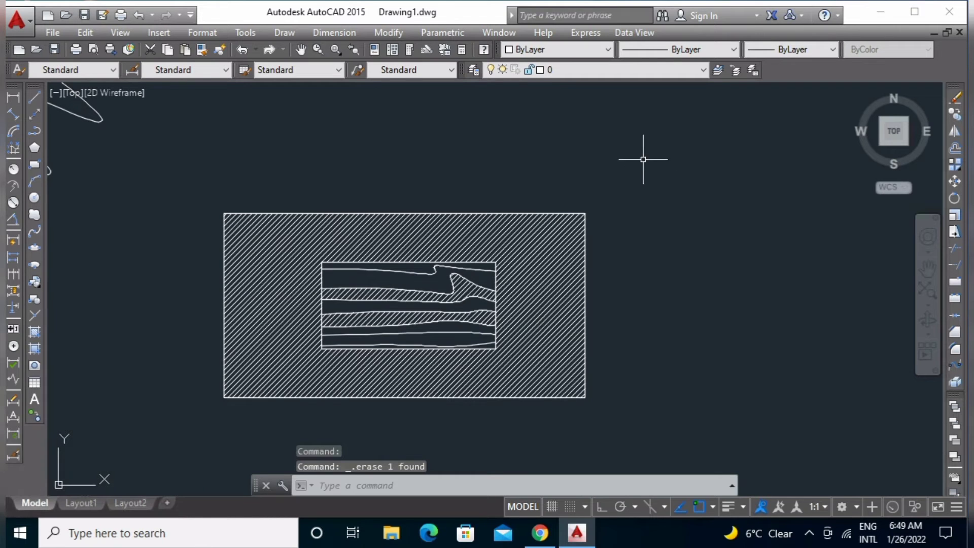
- Mask the inner wood-pattern rectangle with a four-point wipeout snapped to its corners, using the WI command
scroll(499, 318, up, 2)
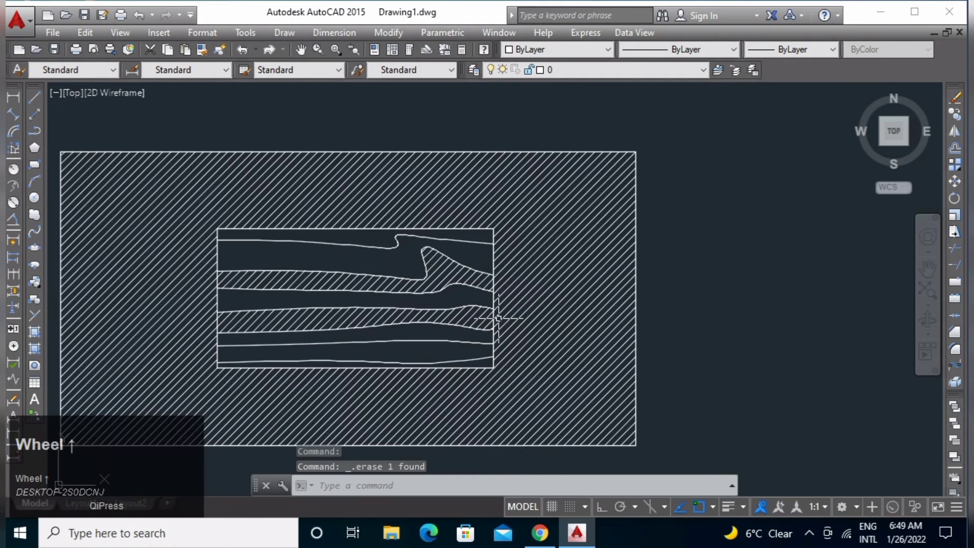
middle_drag(490, 318, 572, 280)
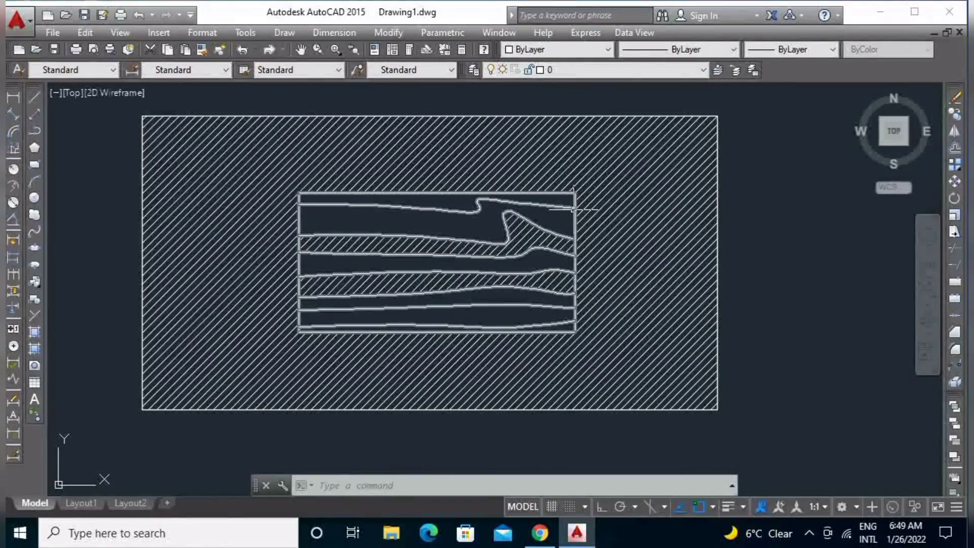
mouse_move(574, 209)
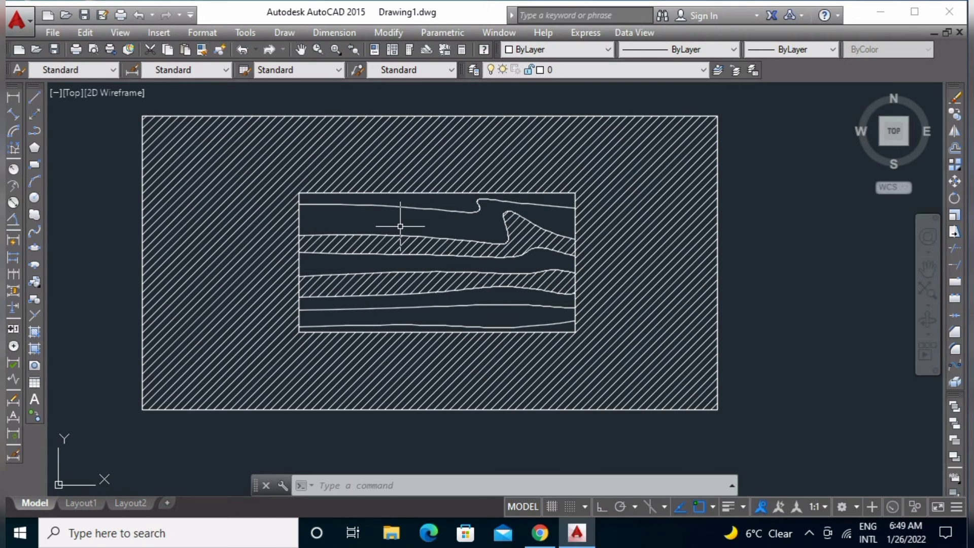
text(W)
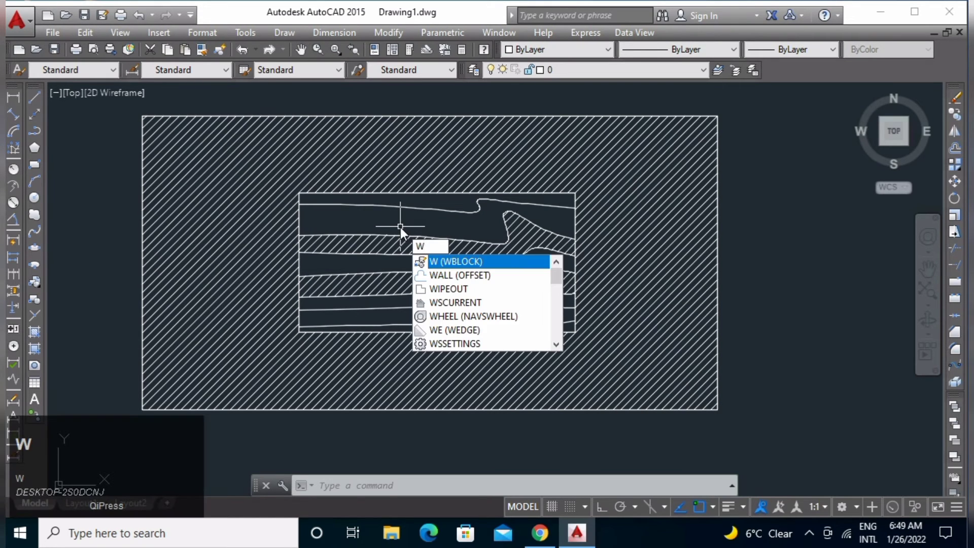
text(I)
key(space)
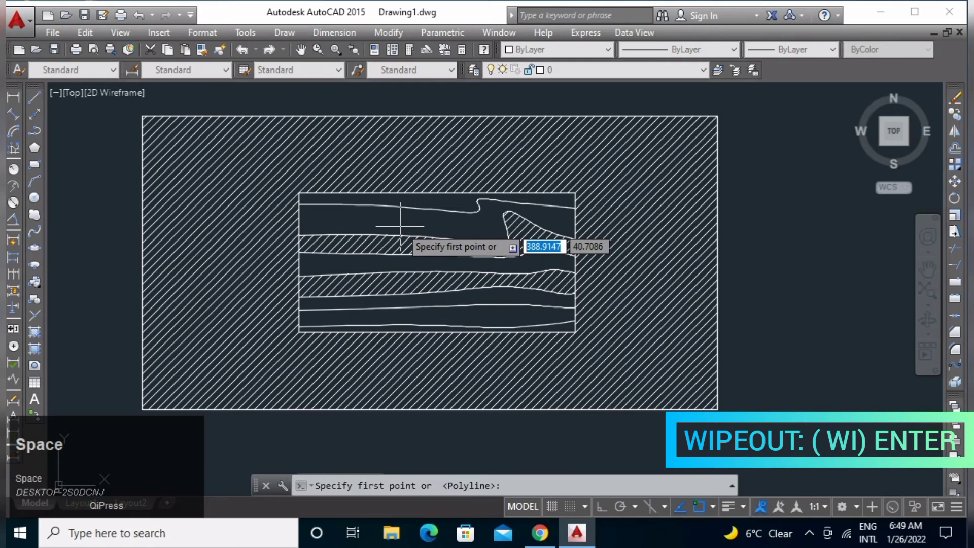
click(298, 192)
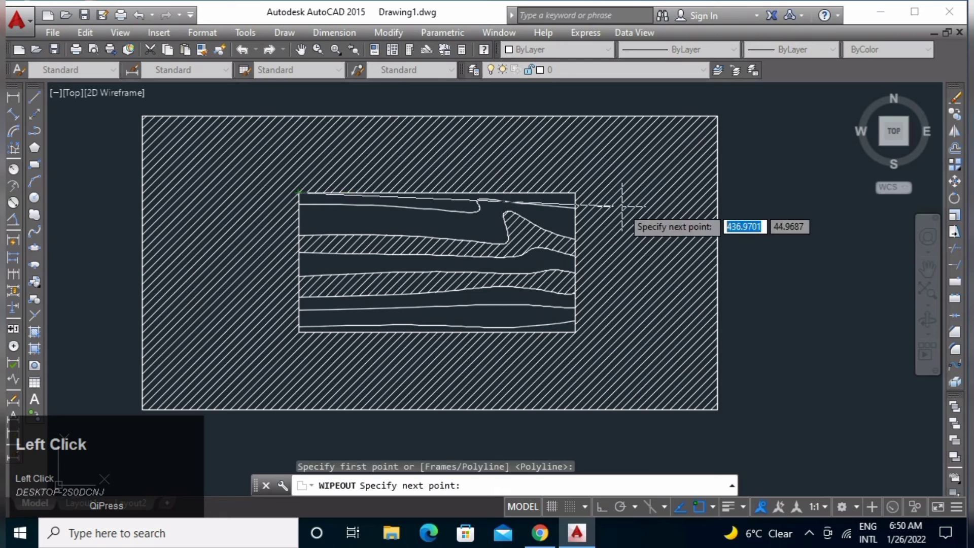
click(575, 193)
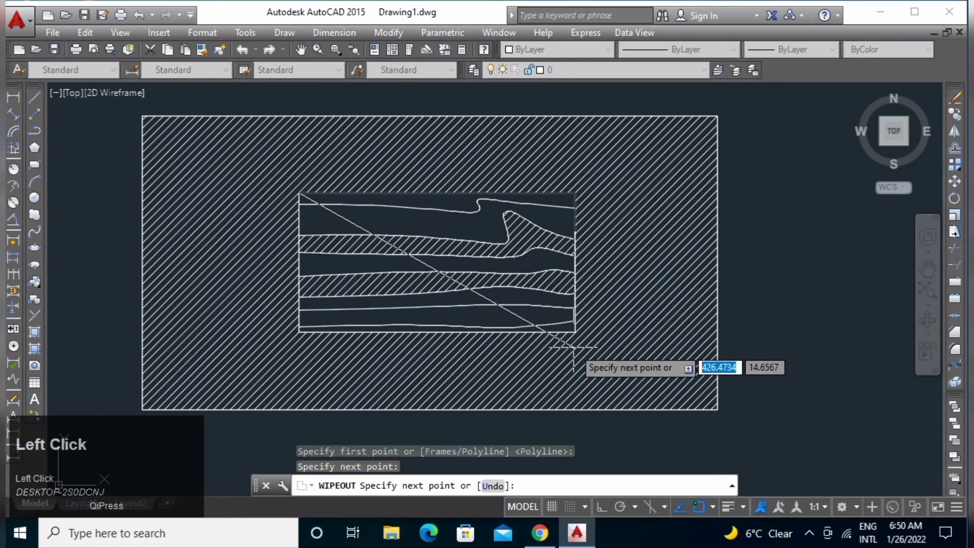
click(574, 331)
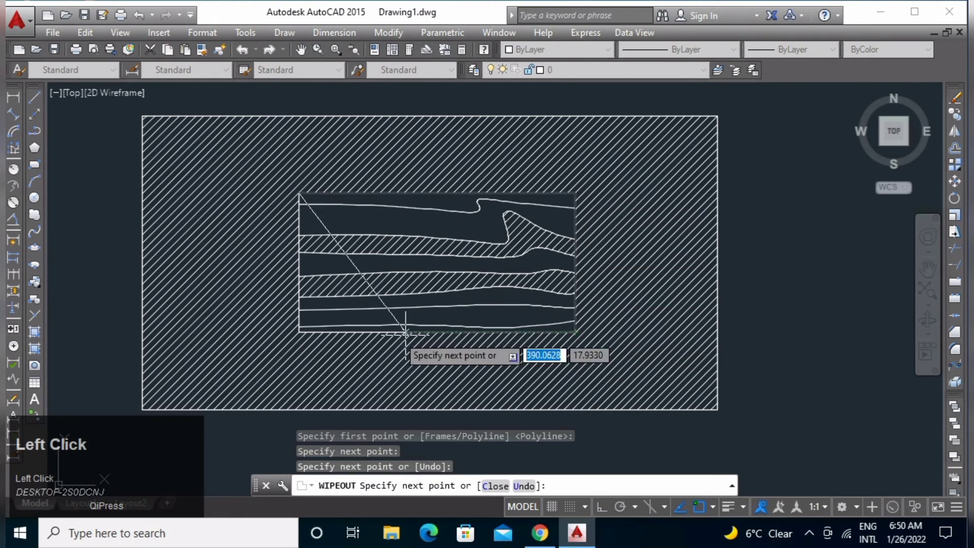
click(298, 331)
key(space)
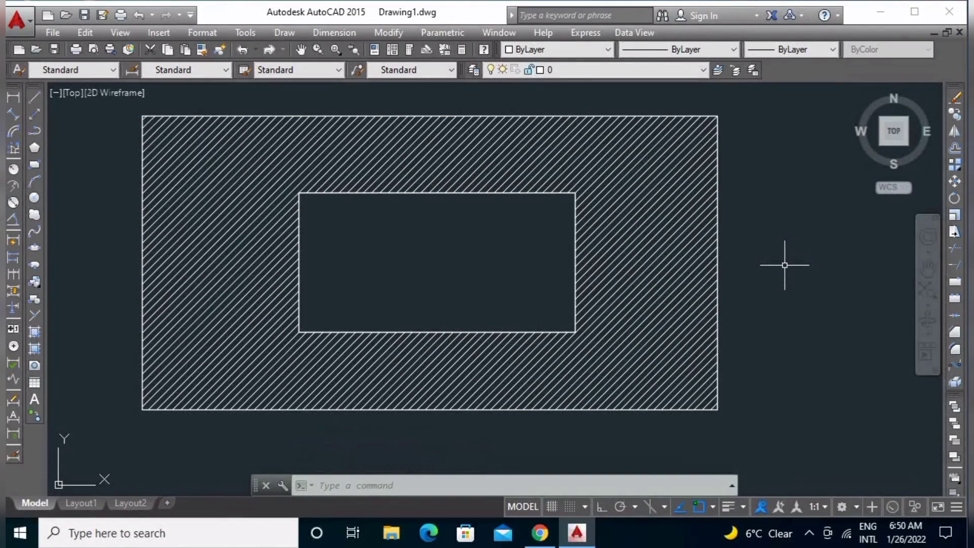
- Send the diagonal hatch around the inner rectangle to the back of the draw order
scroll(794, 255, down, 2)
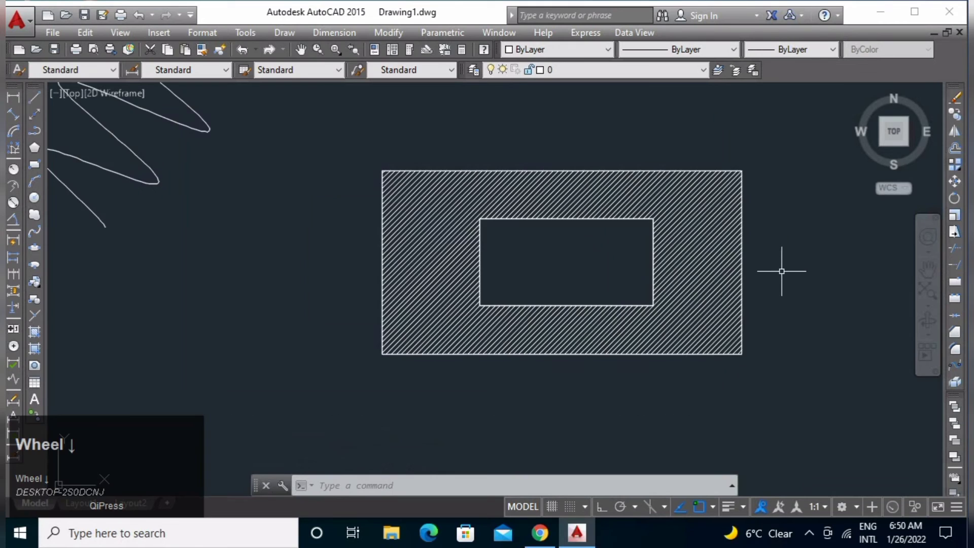
mouse_move(778, 268)
middle_down()
mouse_move(796, 278)
mouse_move(517, 373)
middle_up()
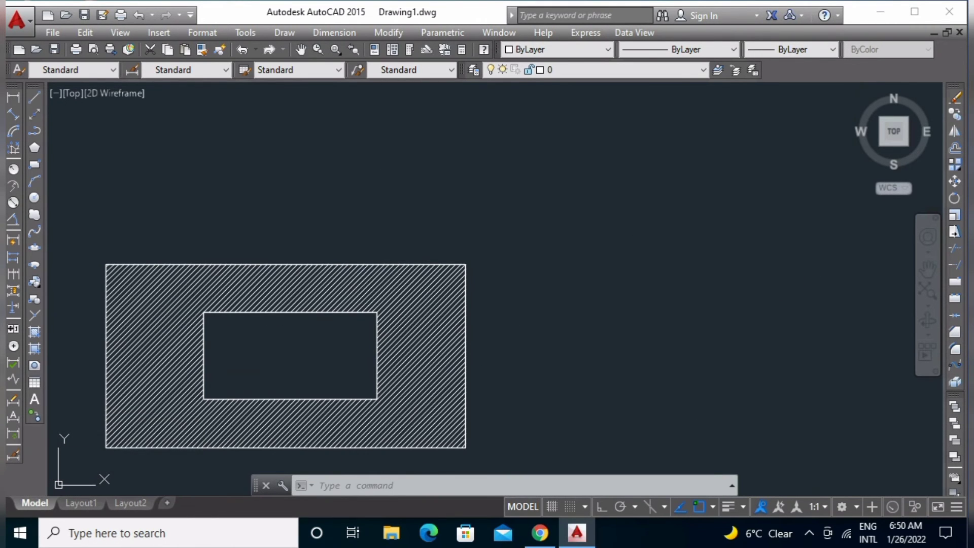
click(414, 313)
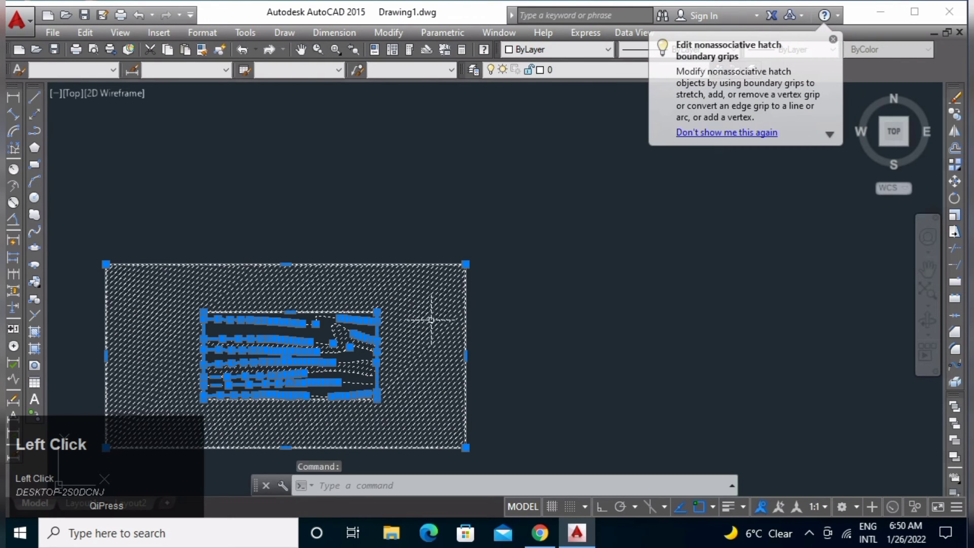
right_click(407, 411)
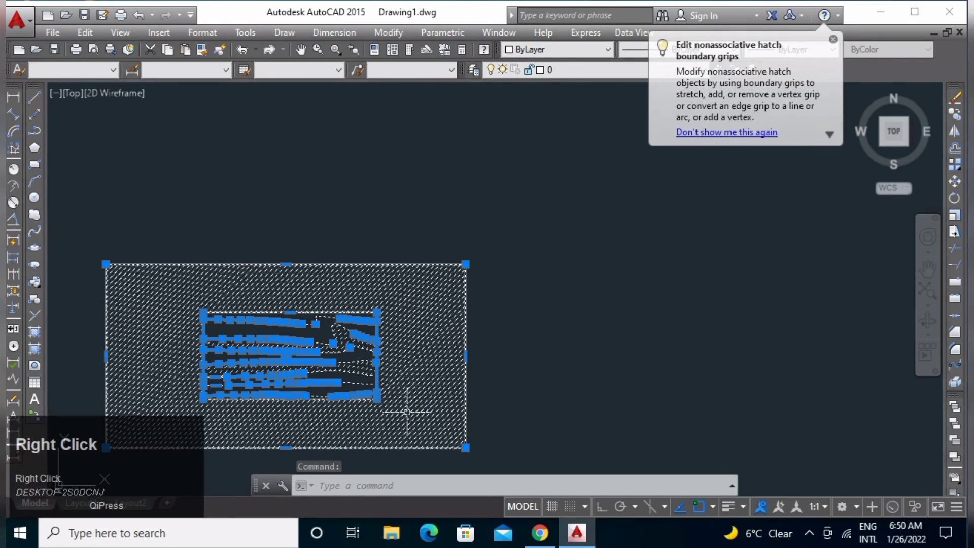
mouse_move(483, 220)
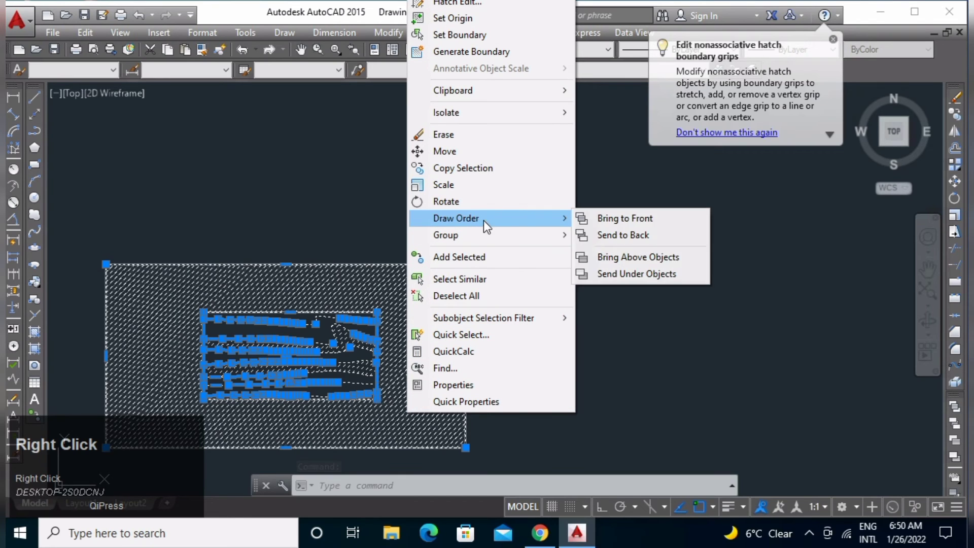
click(649, 233)
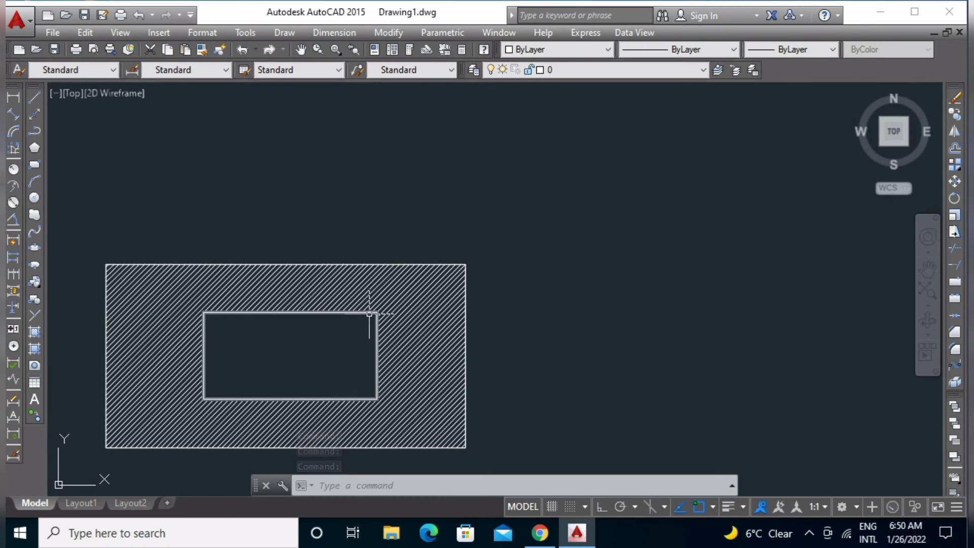
- Send the rectangular wipeout to the back of the draw order
mouse_move(370, 314)
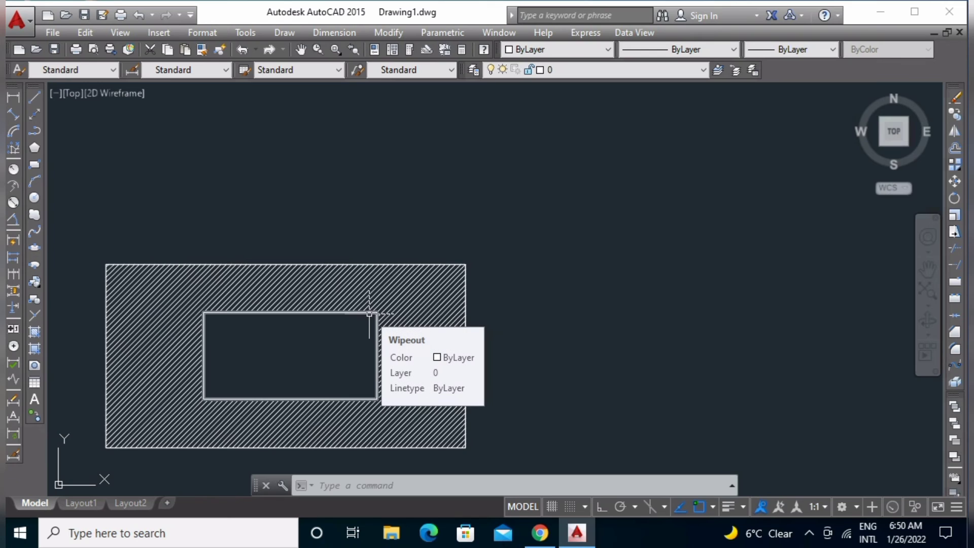
click(369, 314)
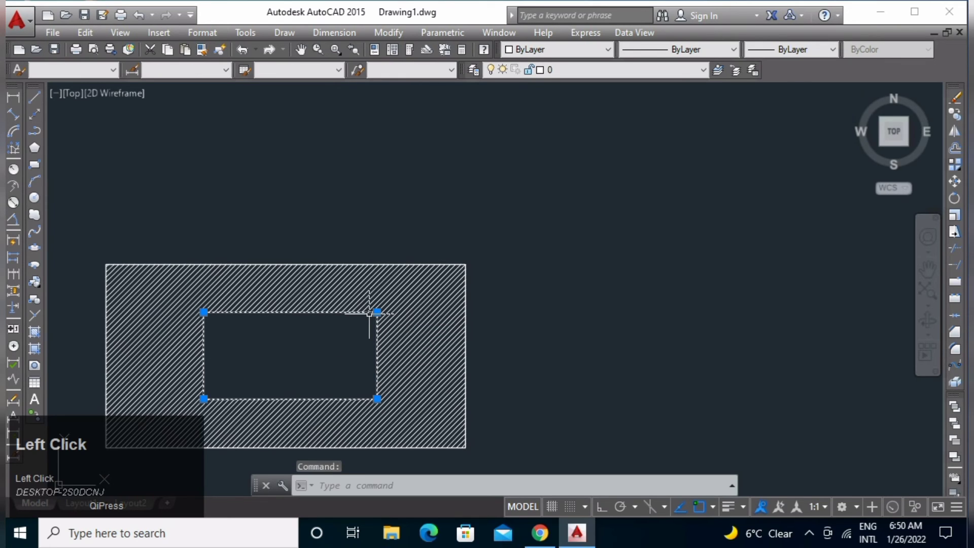
right_click(369, 313)
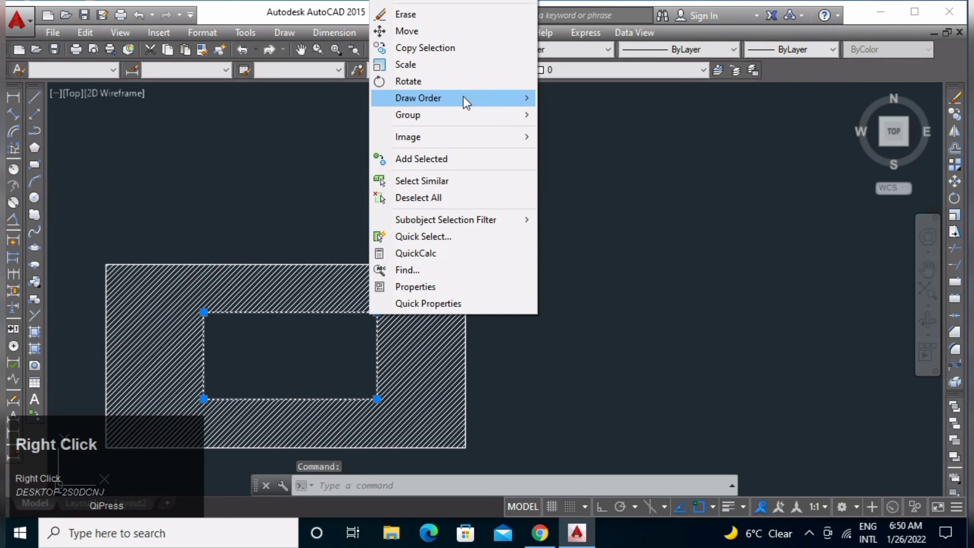
mouse_move(516, 97)
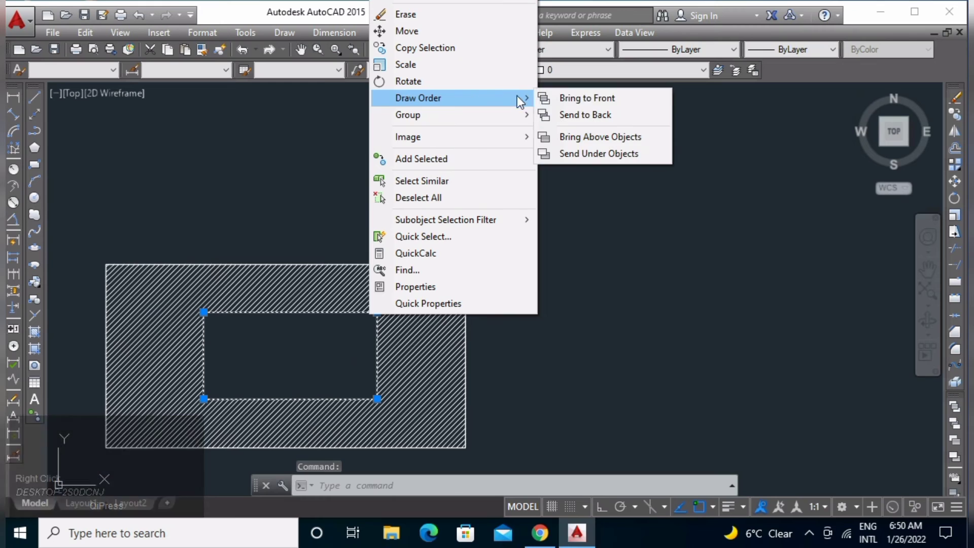
click(595, 117)
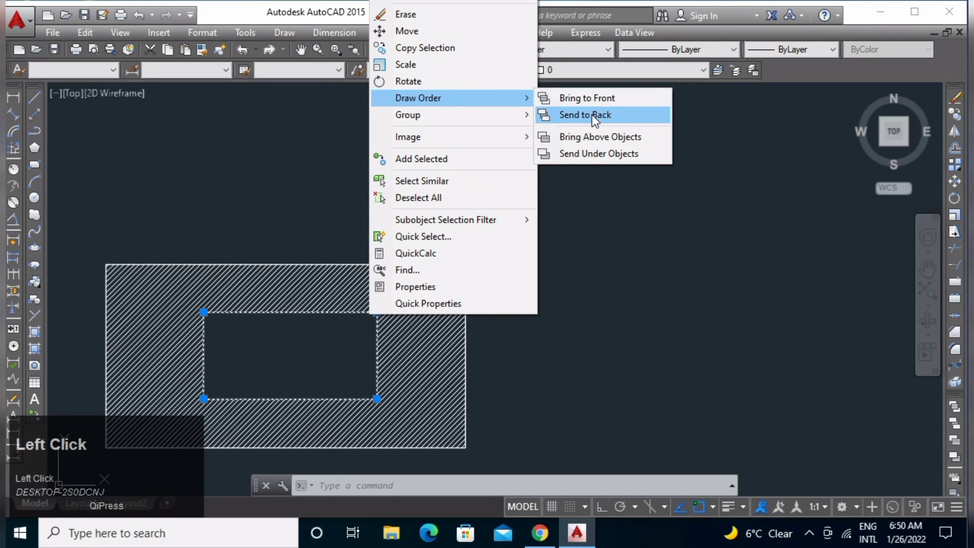
- Place the diagonal hatch behind the wipeout by sending it to the back of the draw order
click(423, 366)
right_click(423, 364)
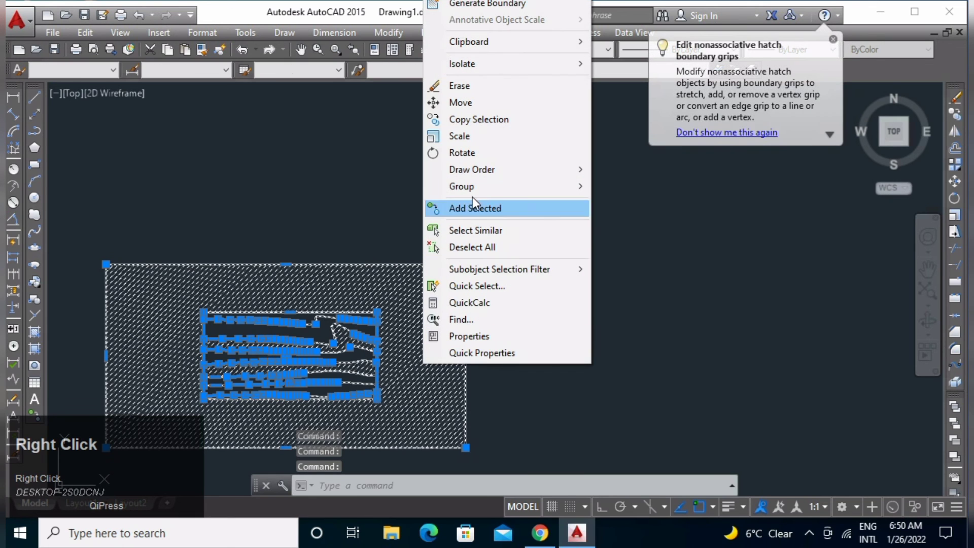
mouse_move(522, 171)
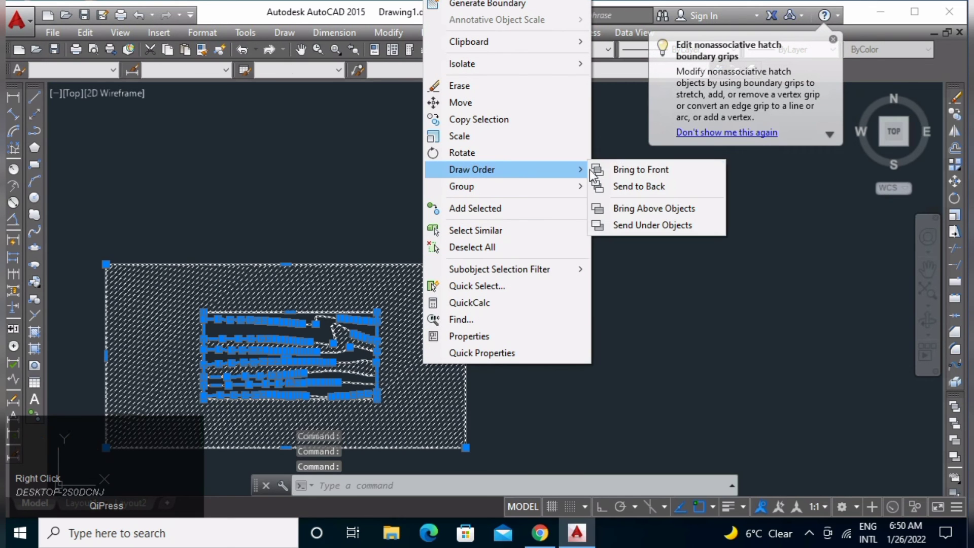
click(644, 186)
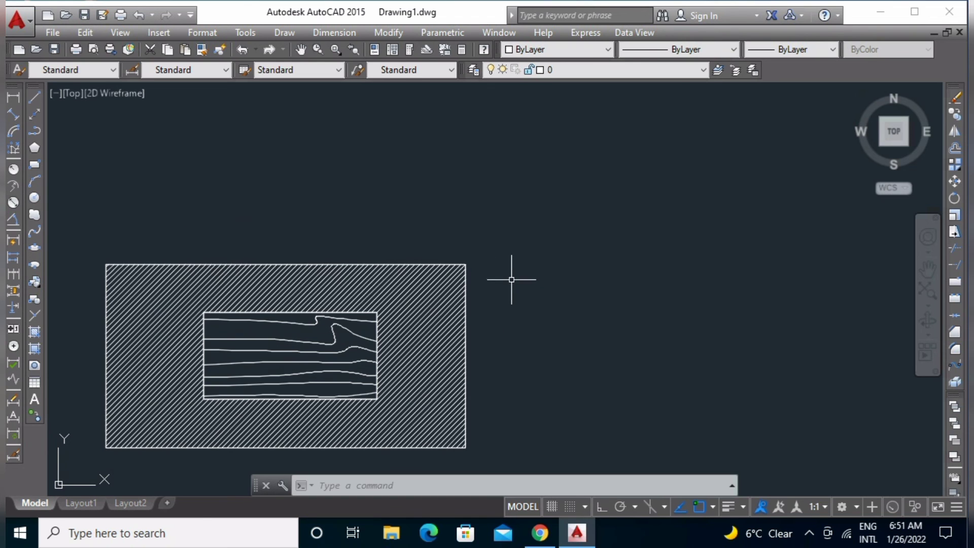
middle_drag(509, 325, 537, 304)
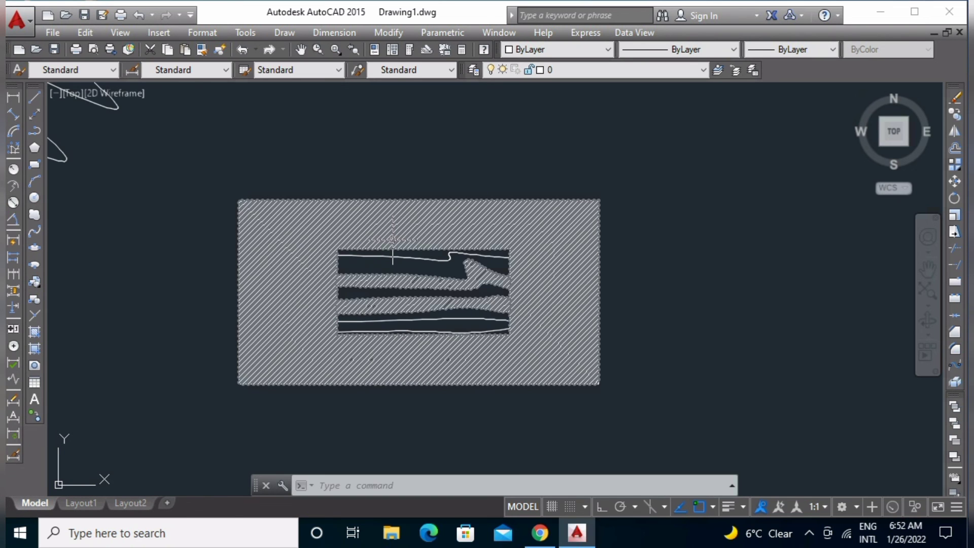
middle_drag(433, 216, 419, 242)
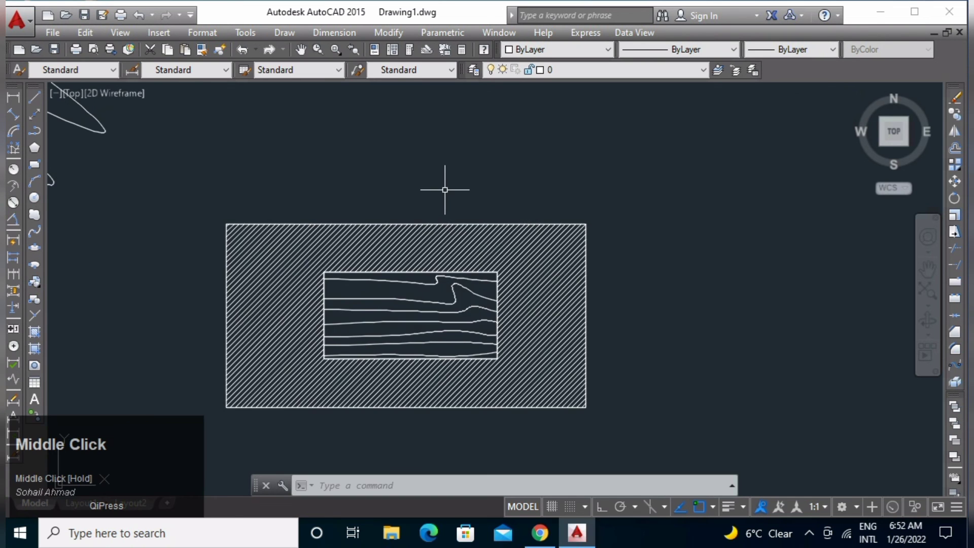